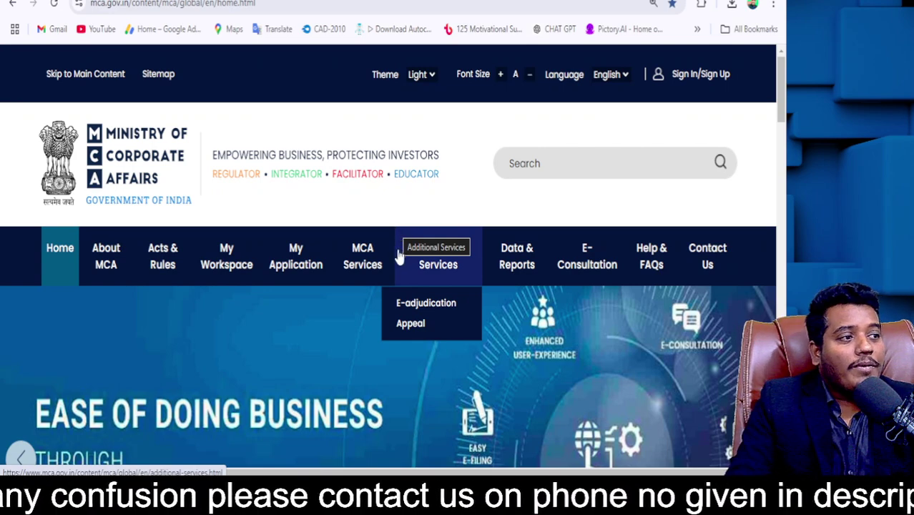
Step: Open the Company Forms Download page from the e-Filing section of MCA Services
mouse_move(381, 261)
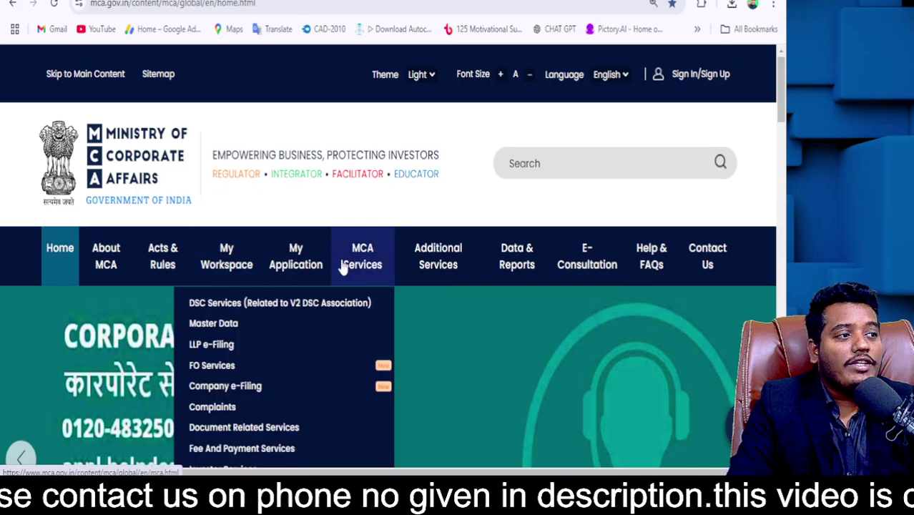
scroll(314, 236, down, 3)
mouse_move(319, 194)
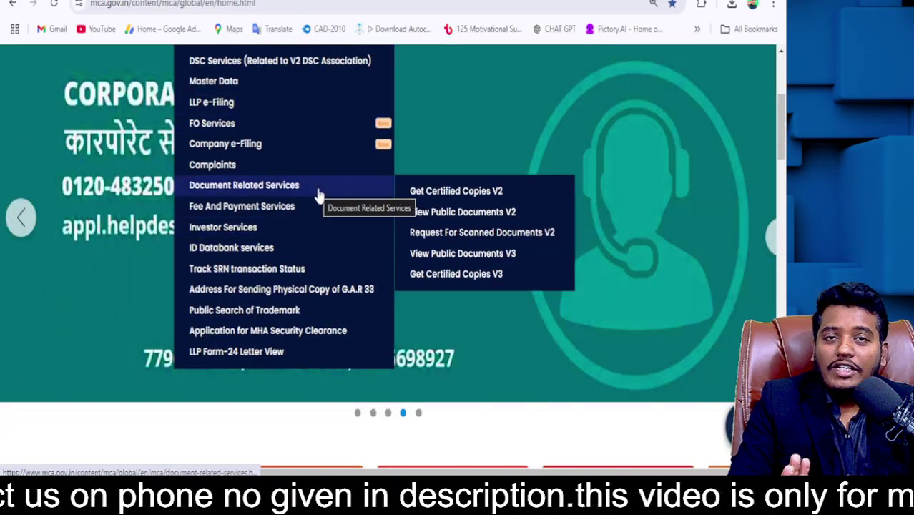
scroll(318, 194, up, 3)
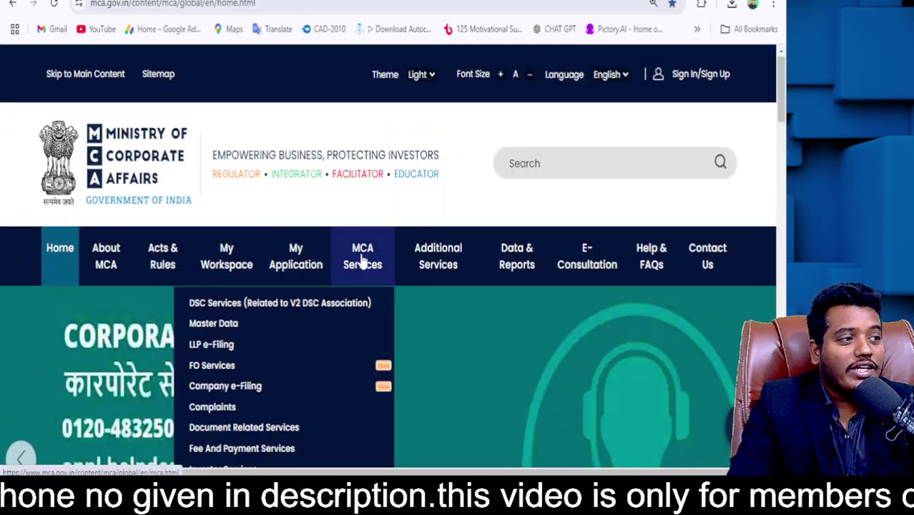
click(363, 262)
scroll(343, 208, down, 3)
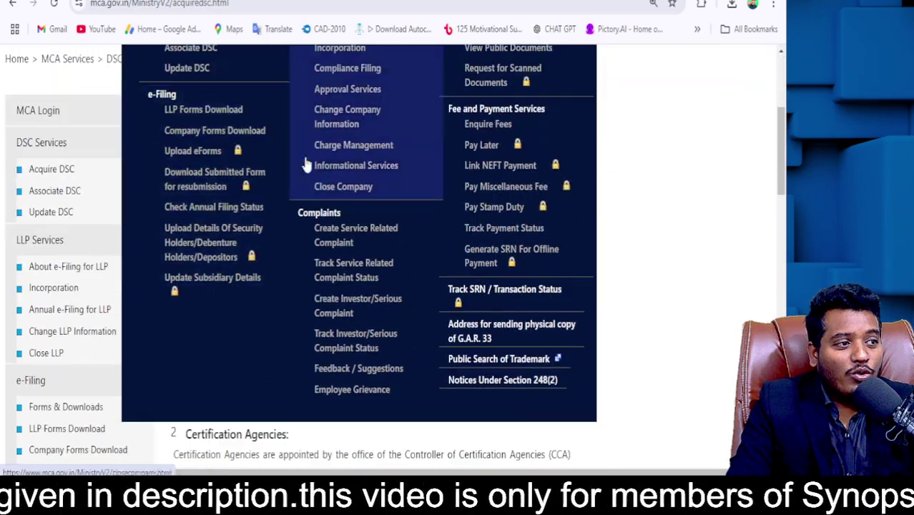
scroll(309, 185, up, 3)
mouse_move(354, 236)
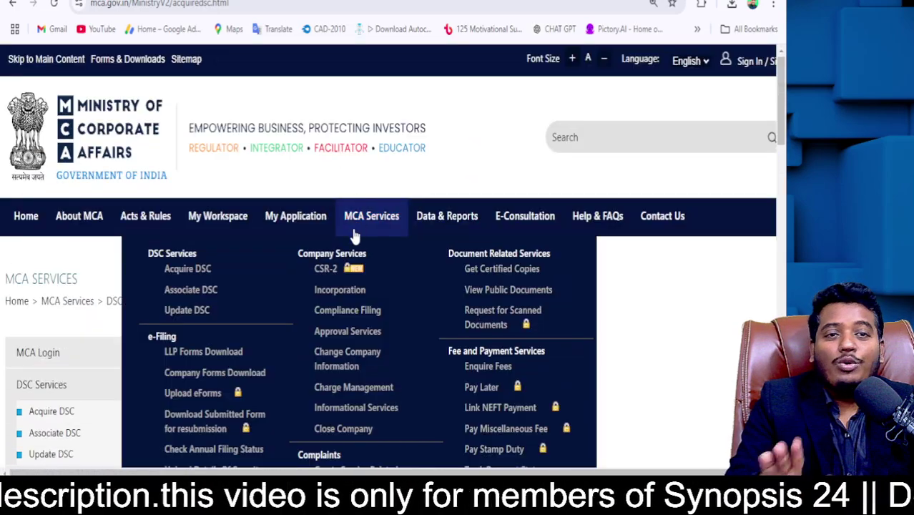
scroll(351, 262, down, 3)
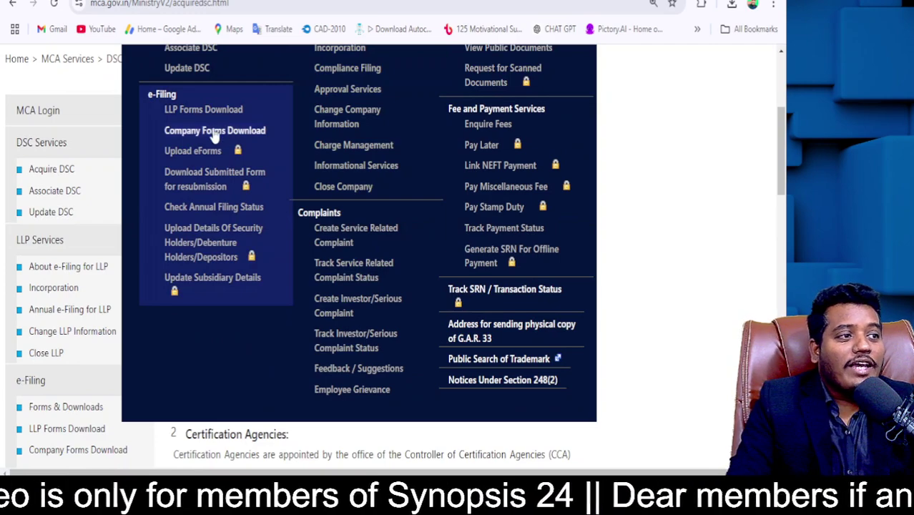
click(192, 139)
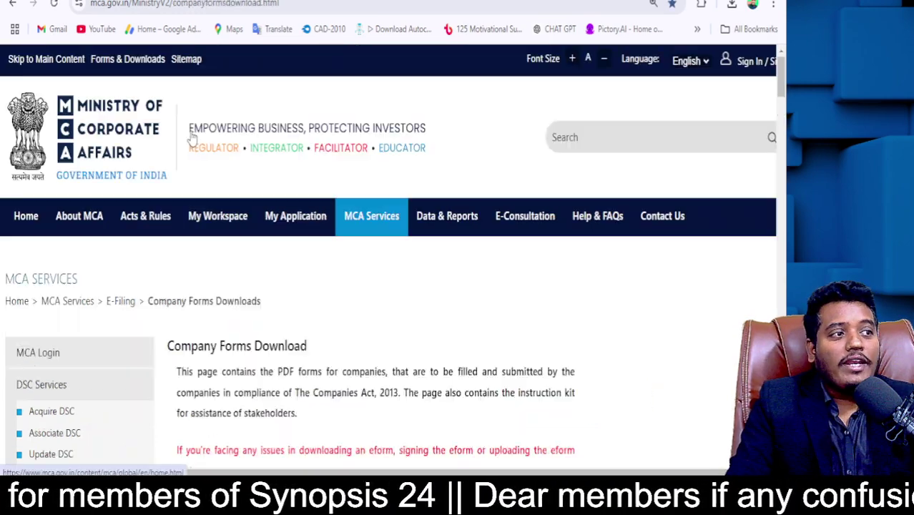
Step: Download the Form CSR-1 zip with instruction kit for registering entities undertaking CSR activities
scroll(218, 218, down, 6)
scroll(231, 243, down, 10)
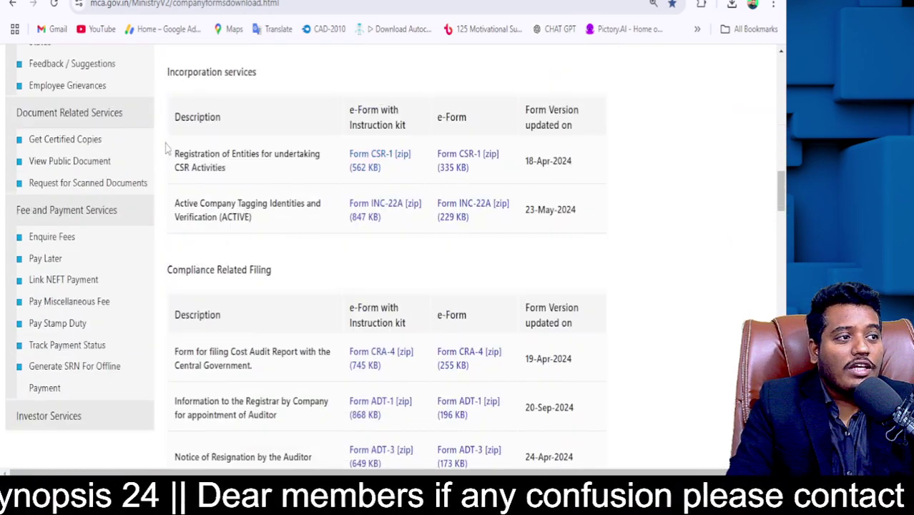
drag(174, 153, 240, 176)
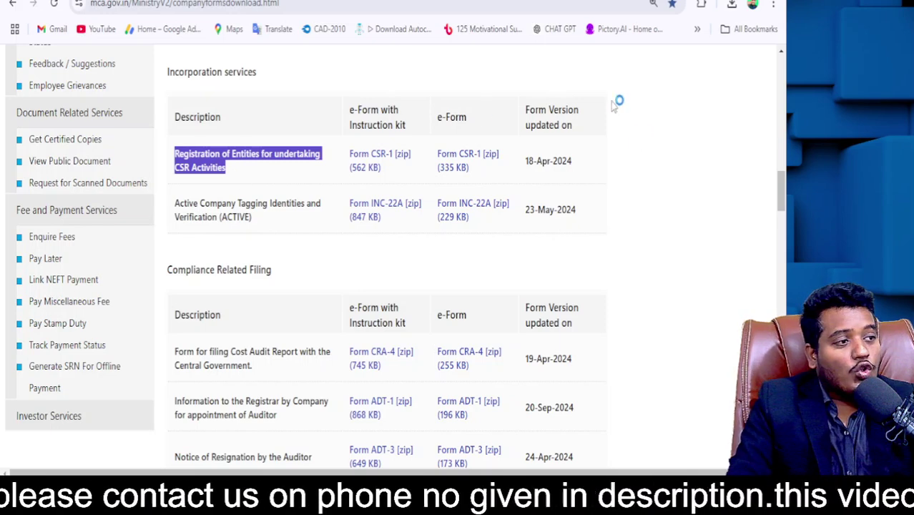
click(372, 166)
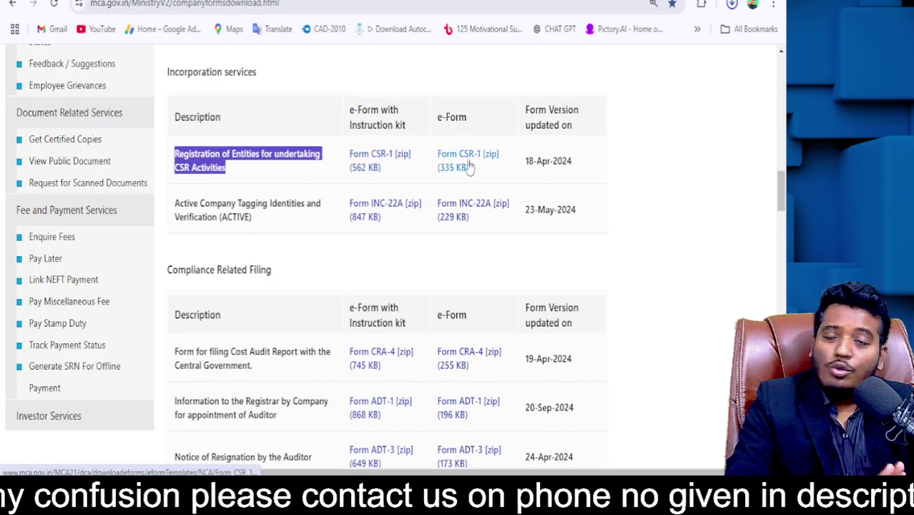
drag(349, 108, 466, 117)
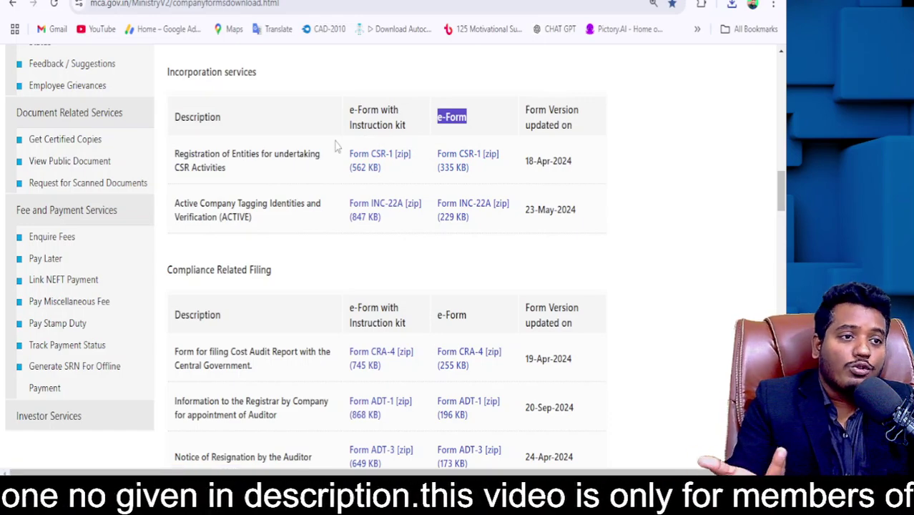
Step: Locate the downloaded Form_CSR_1-help (1) archive in the Downloads folder and extract its contents
click(732, 5)
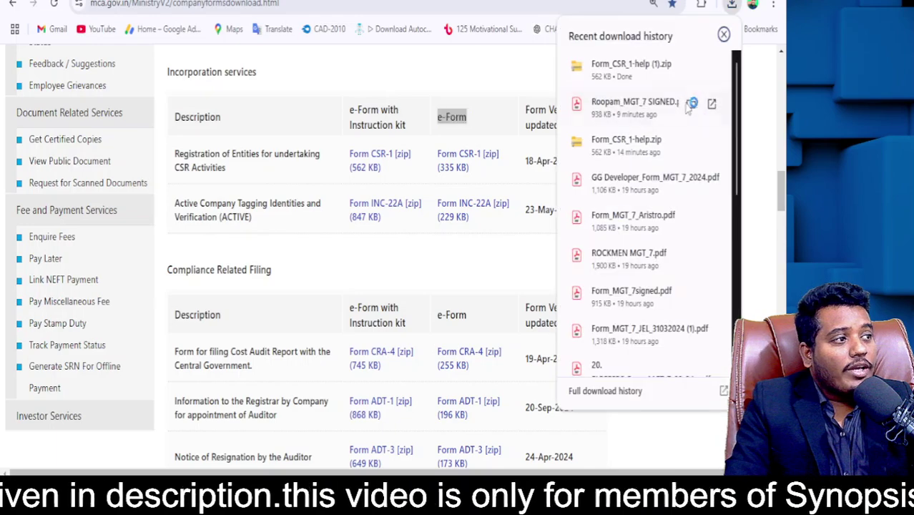
click(692, 68)
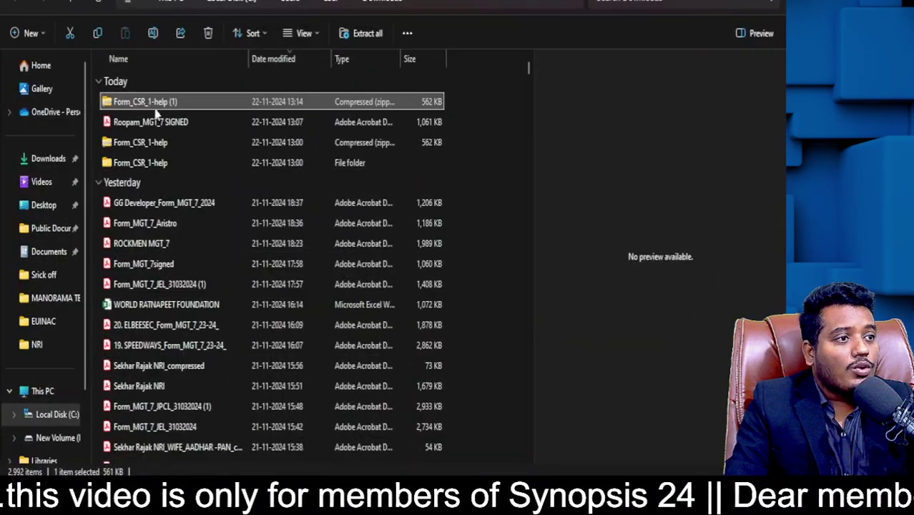
right_click(150, 105)
click(179, 166)
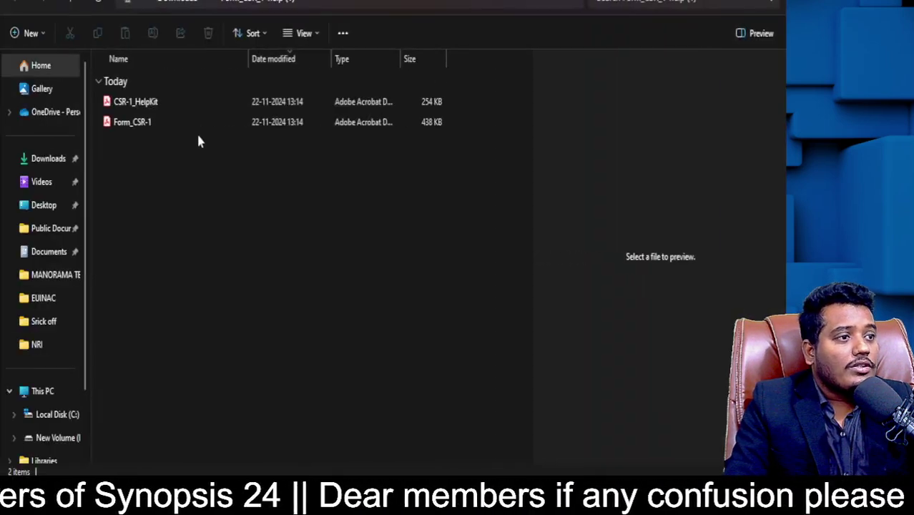
Step: Open the extracted Form_CSR-1 PDF in Acrobat and allow the document's connection request
click(141, 123)
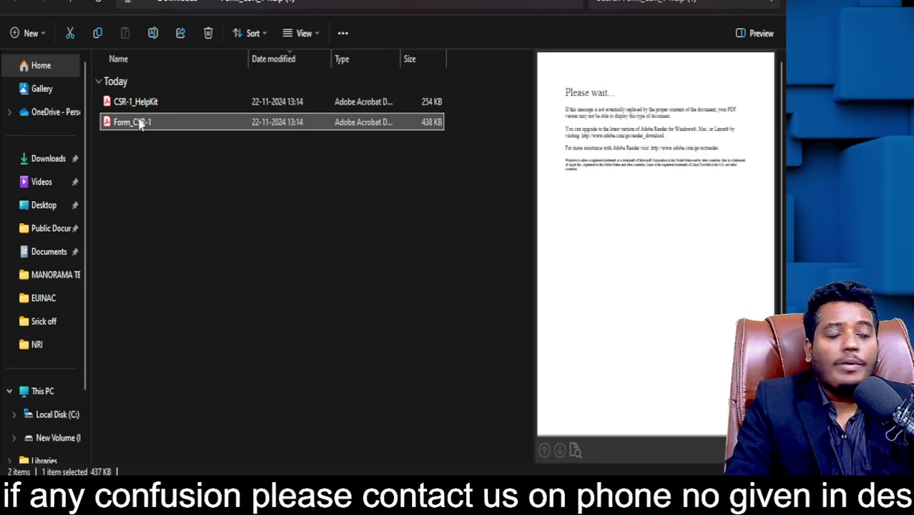
double_click(141, 123)
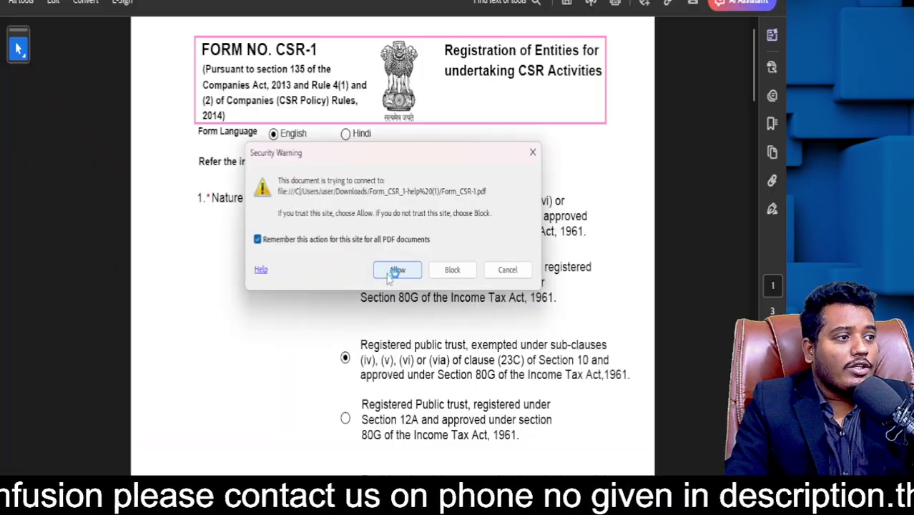
click(393, 271)
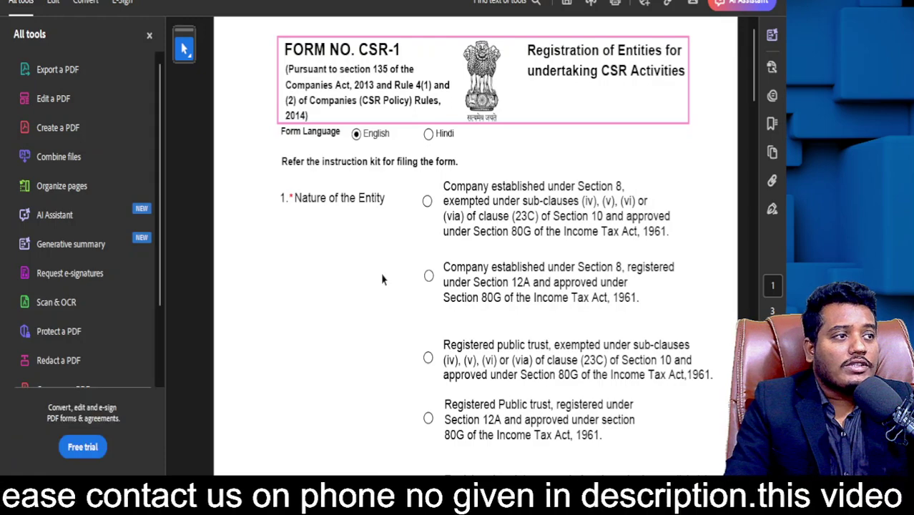
Step: Hide the All tools pane and close the extra Form_CSR-1.pdf document without saving changes
click(151, 33)
key(ctrl+w)
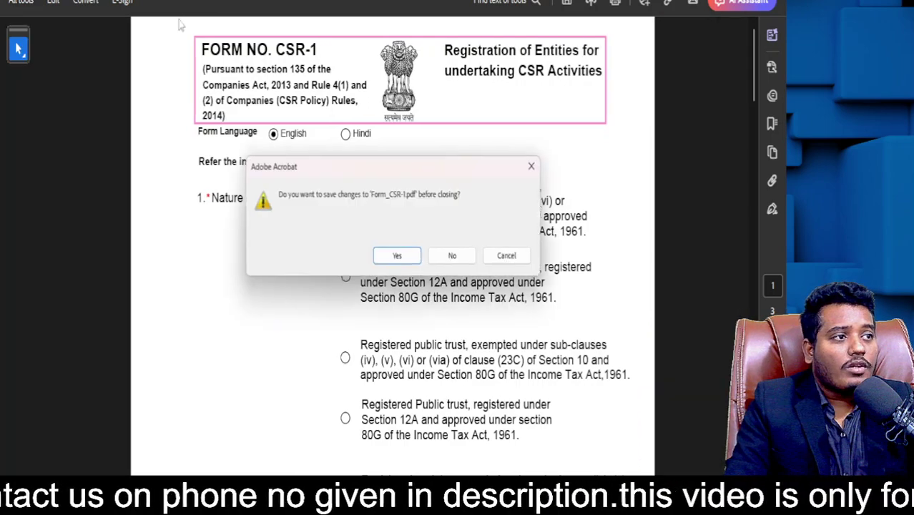
click(447, 254)
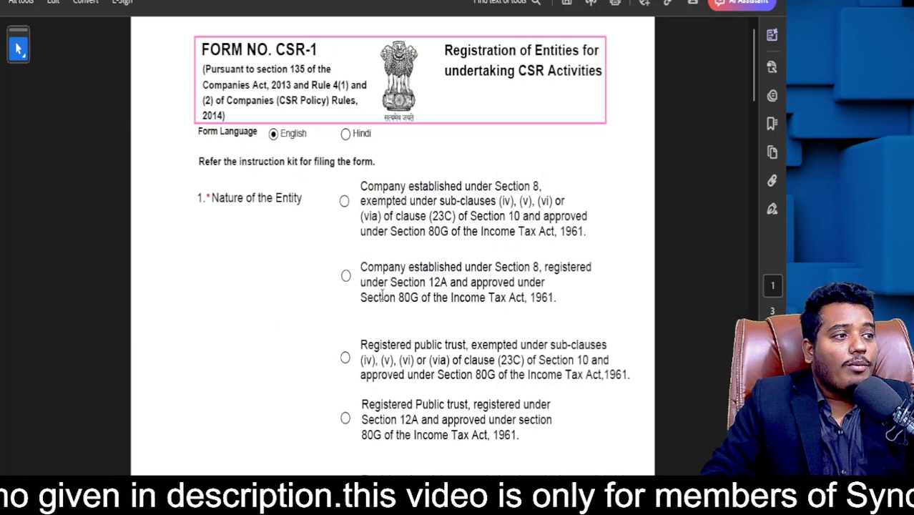
Step: Review the two Section 8 company options under Nature of the Entity, including their Section 10, 12A and 80G conditions
scroll(383, 294, up, 3)
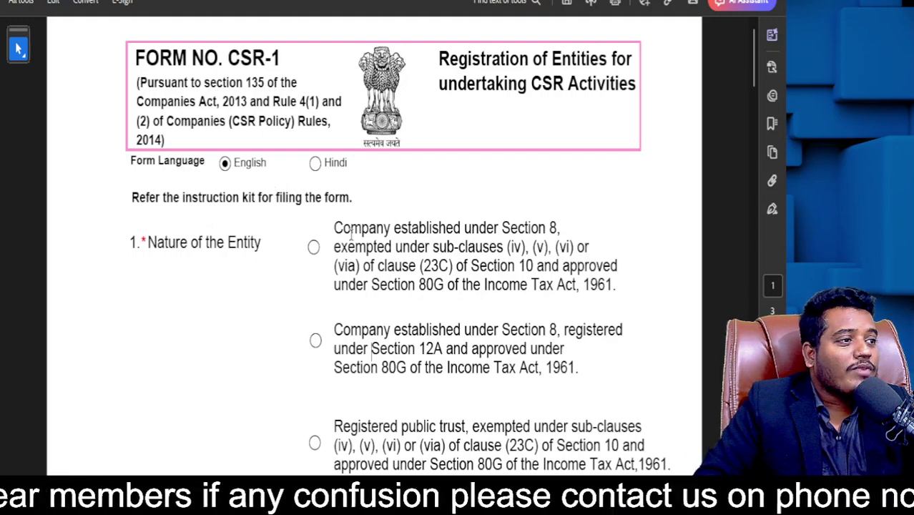
drag(334, 229, 475, 284)
click(500, 272)
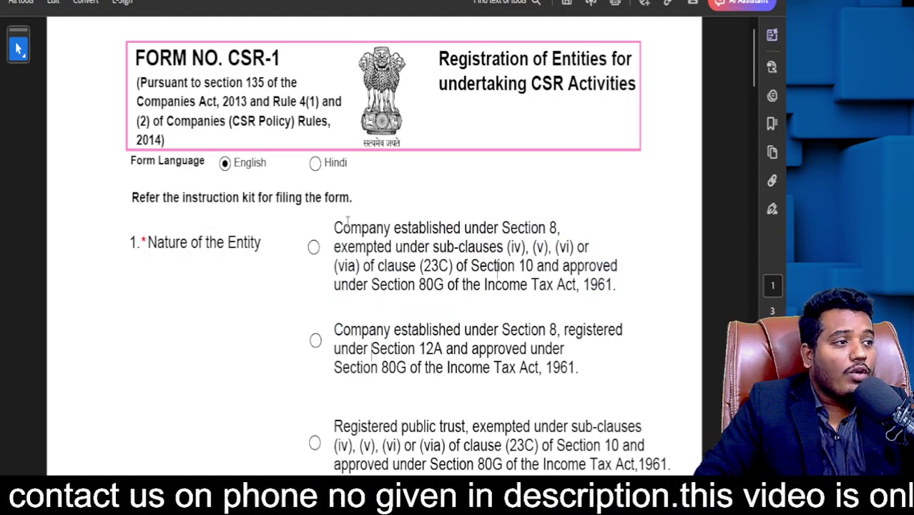
drag(501, 228, 591, 248)
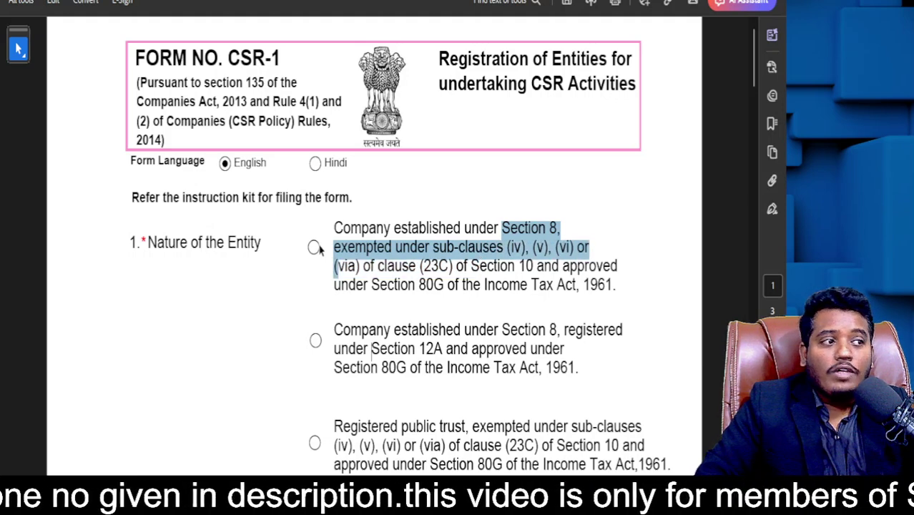
click(371, 315)
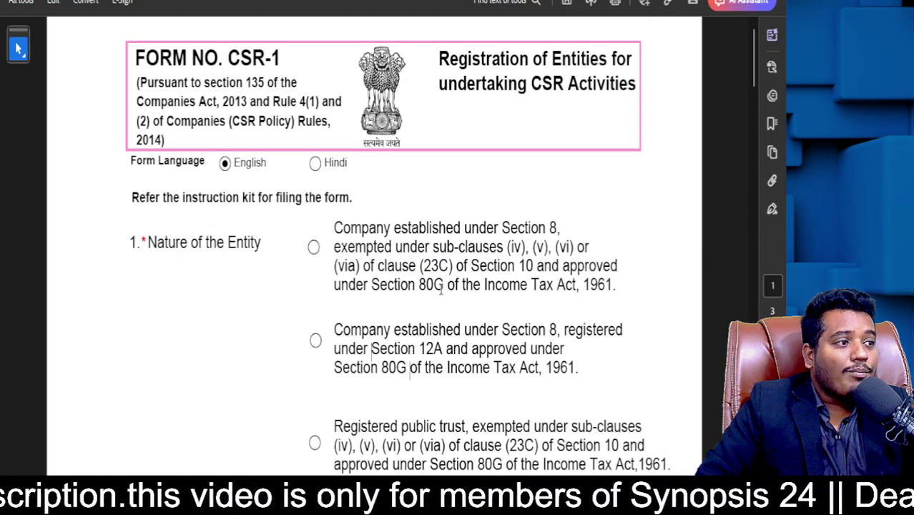
drag(417, 286, 616, 287)
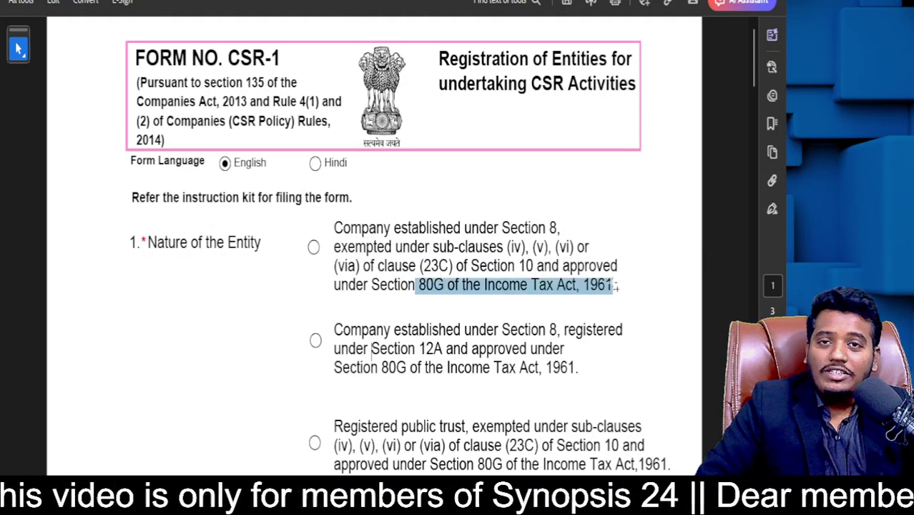
drag(391, 331, 609, 286)
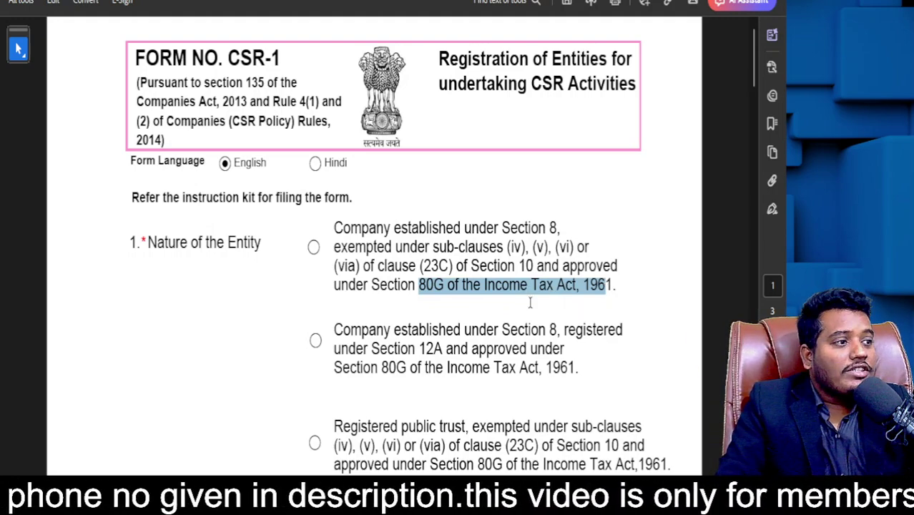
click(544, 352)
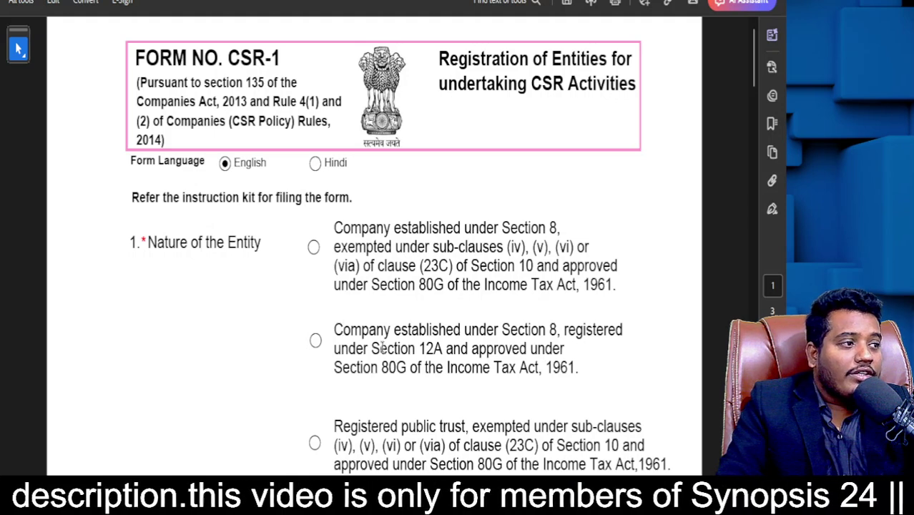
drag(370, 353, 544, 367)
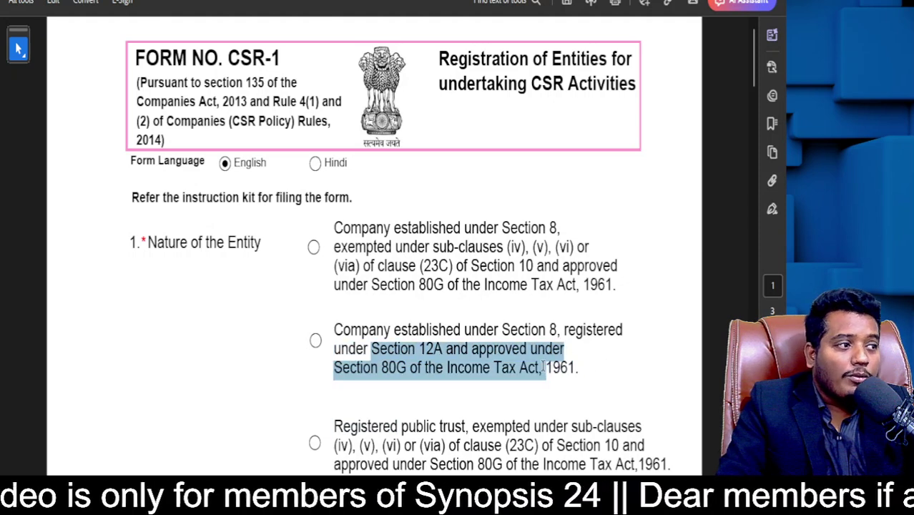
click(433, 374)
scroll(382, 353, down, 3)
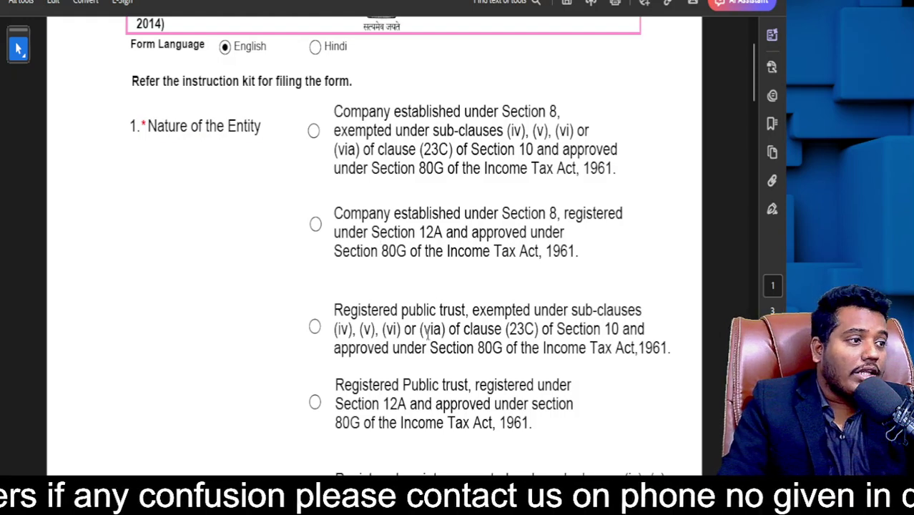
Step: Review the two registered public trust options under Nature of the Entity, including their Section 10, 12A and 80G conditions
drag(335, 311, 461, 312)
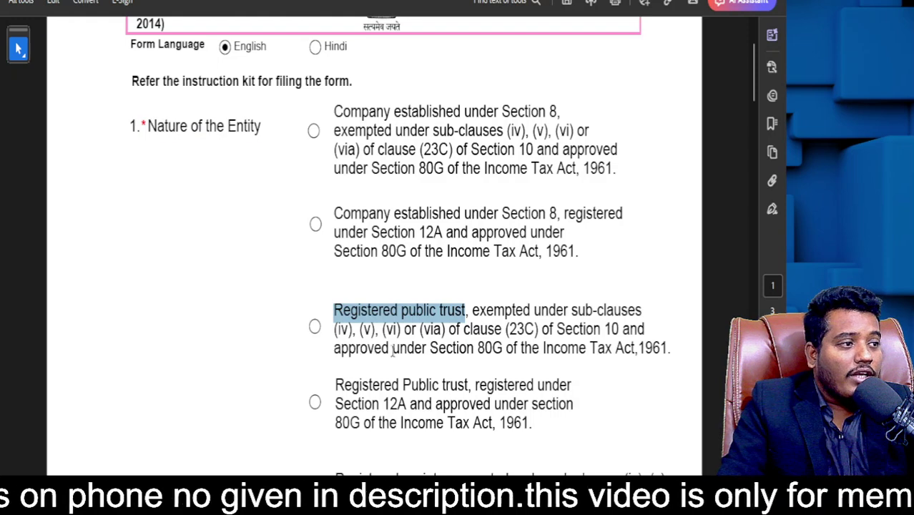
drag(429, 349, 533, 349)
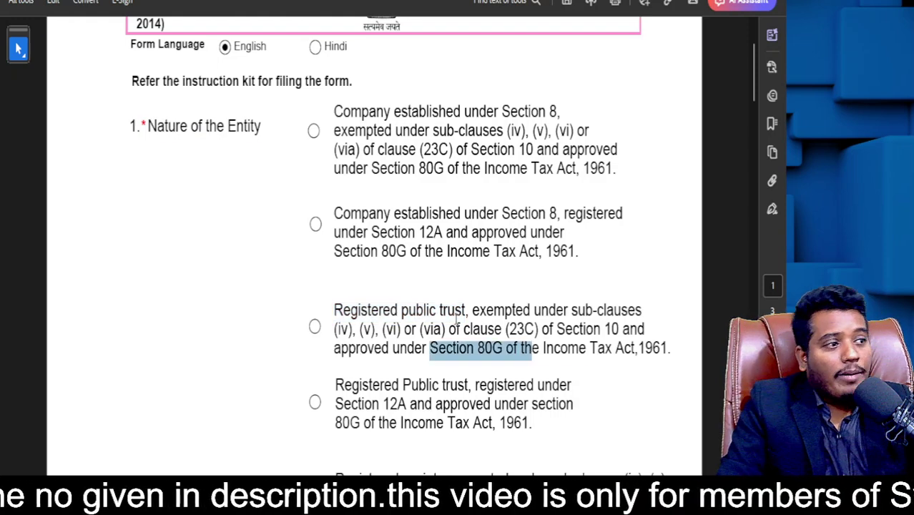
triple_click(453, 312)
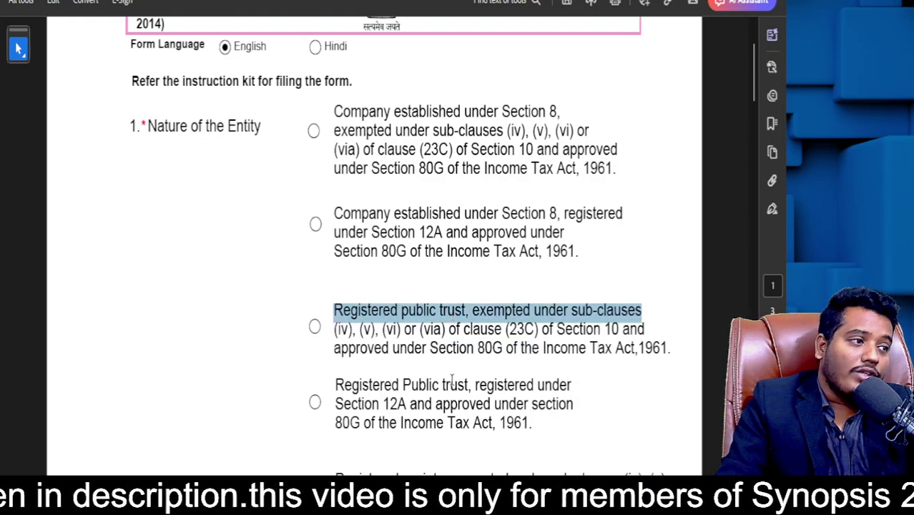
drag(383, 404, 427, 430)
click(408, 406)
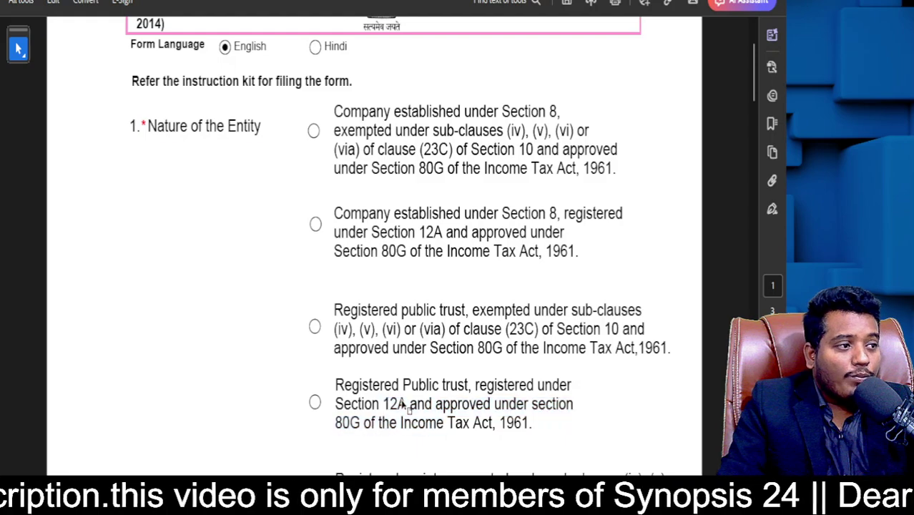
drag(384, 404, 395, 430)
scroll(401, 415, down, 3)
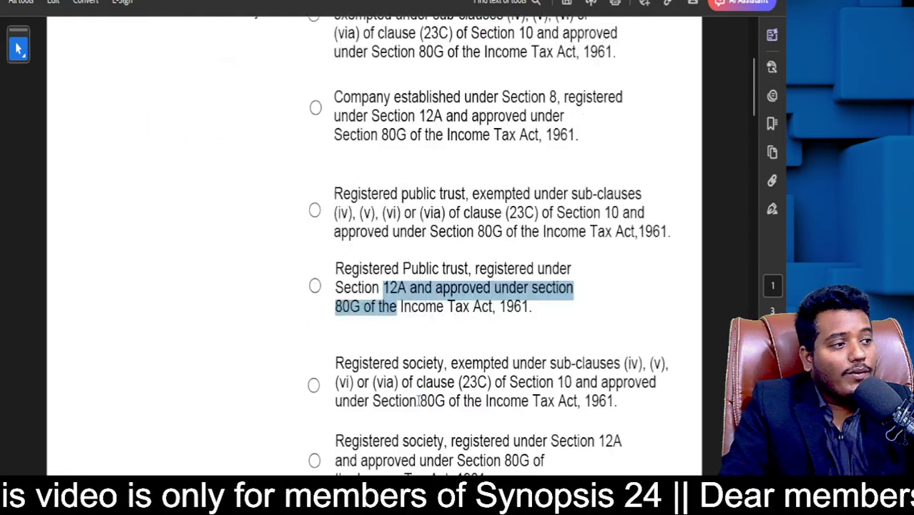
Step: Review the registered society options and the government-established and Act of Parliament entity options under Nature of the Entity
scroll(450, 317, down, 3)
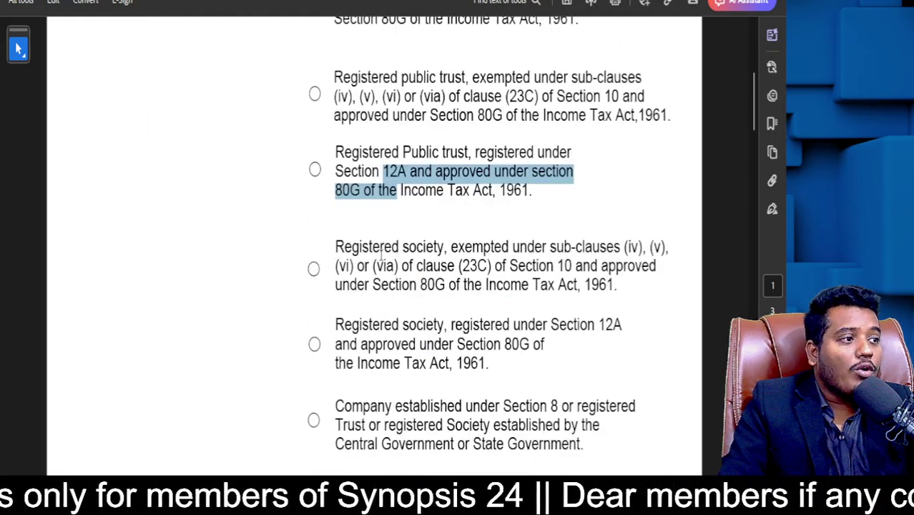
drag(335, 247, 443, 249)
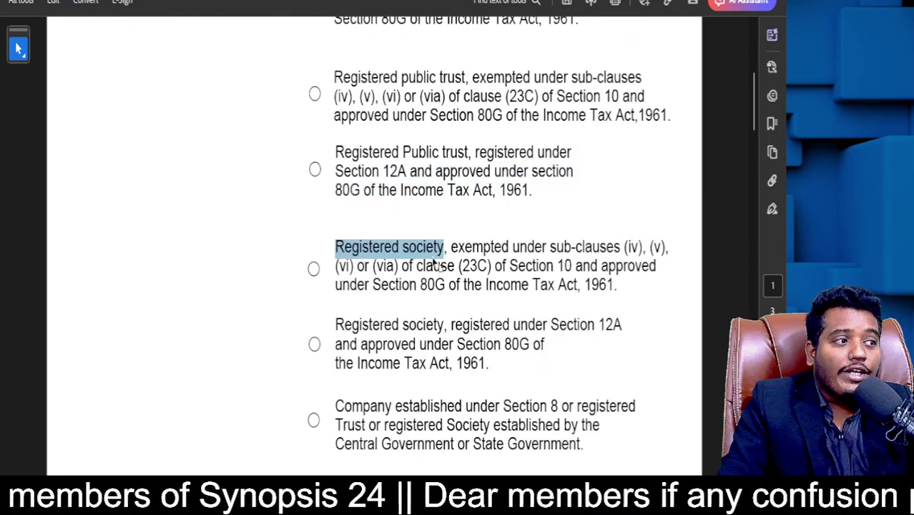
drag(509, 267, 656, 267)
drag(374, 285, 334, 285)
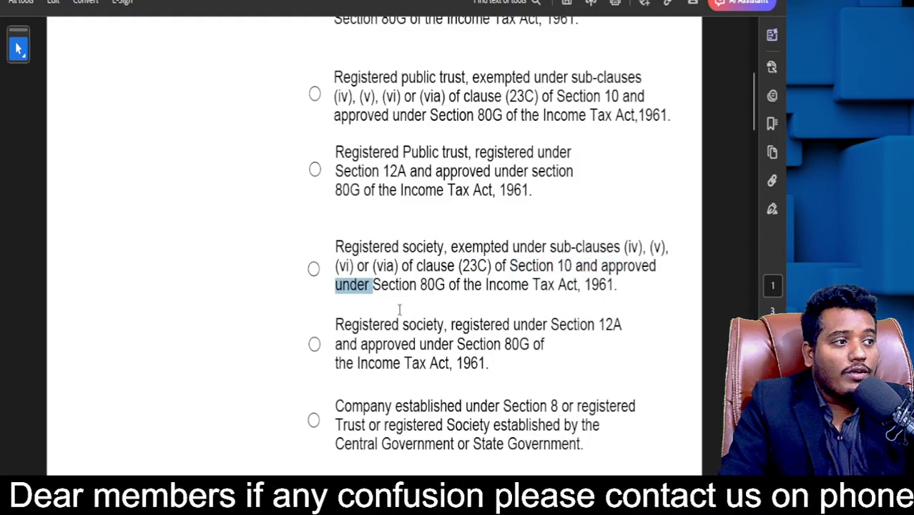
scroll(400, 390, down, 3)
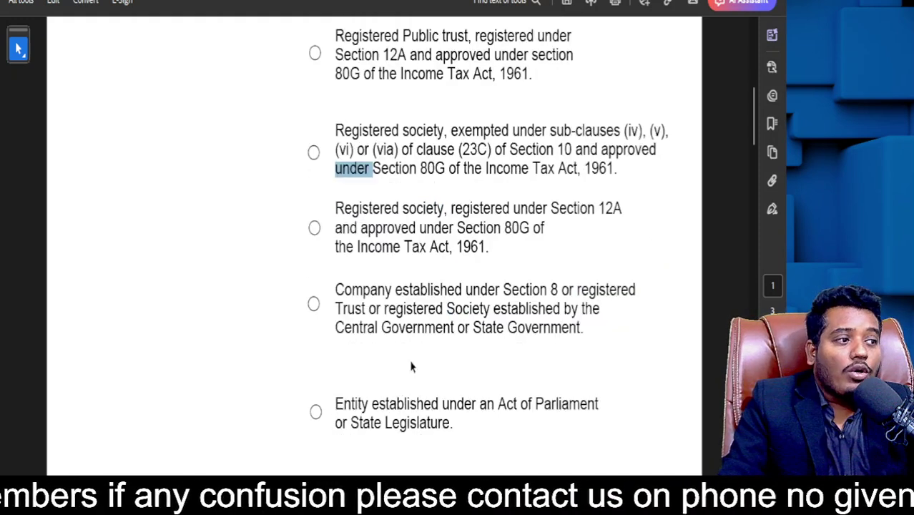
scroll(412, 366, down, 3)
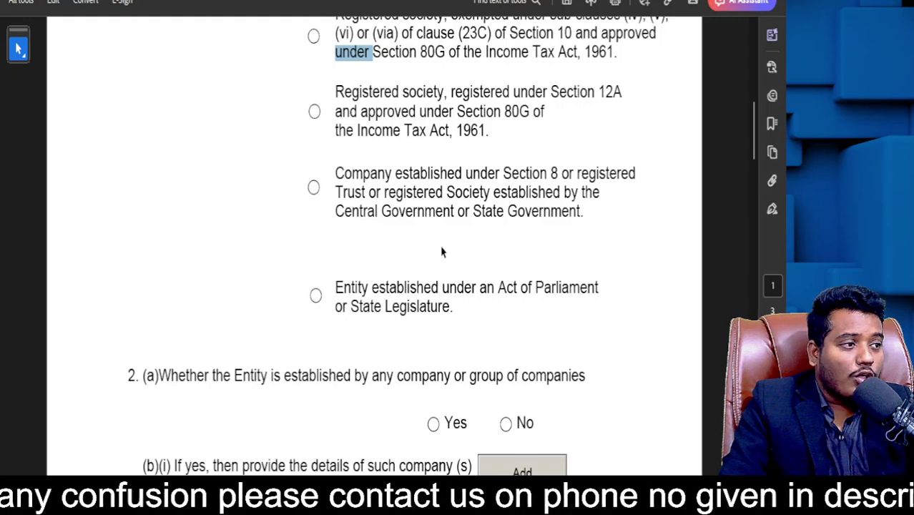
drag(336, 288, 451, 320)
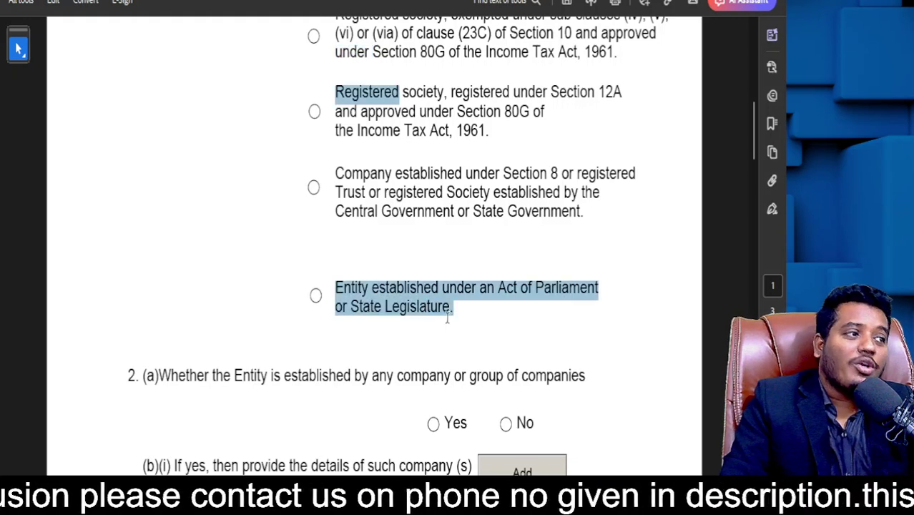
click(448, 319)
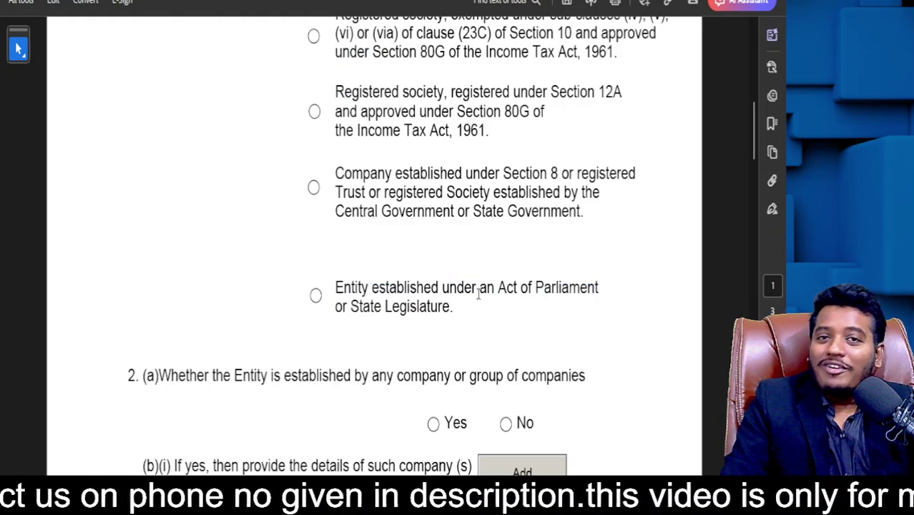
Step: Read question 2(a) on whether the entity is established by a company or group of companies, with its follow-up on company details
scroll(460, 305, down, 3)
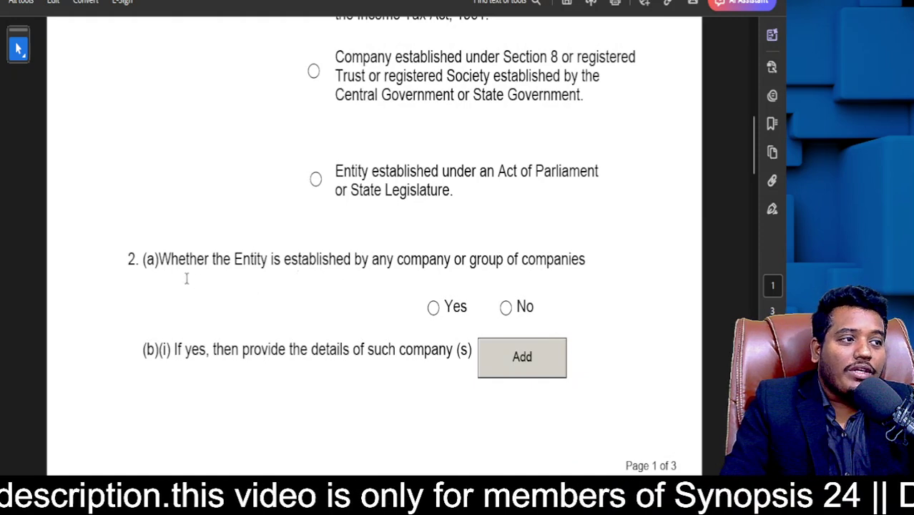
drag(146, 259, 586, 251)
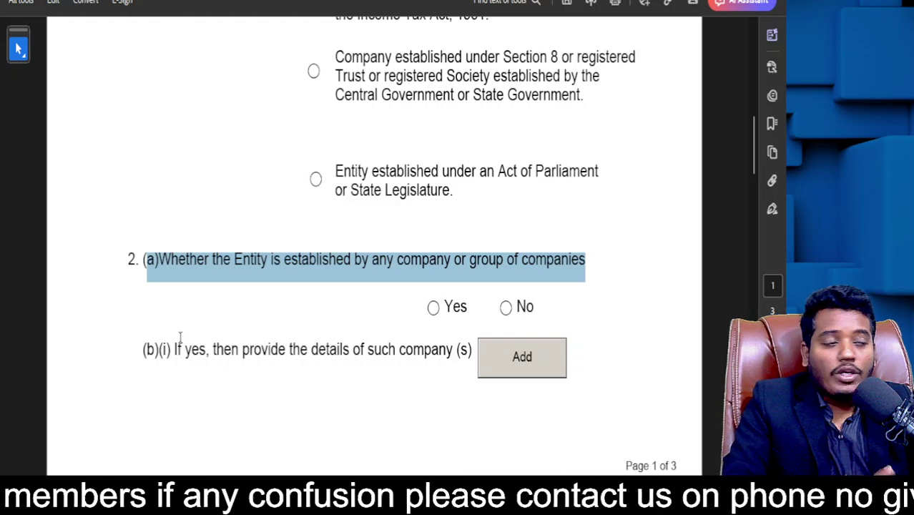
click(175, 308)
drag(169, 275, 395, 282)
click(422, 326)
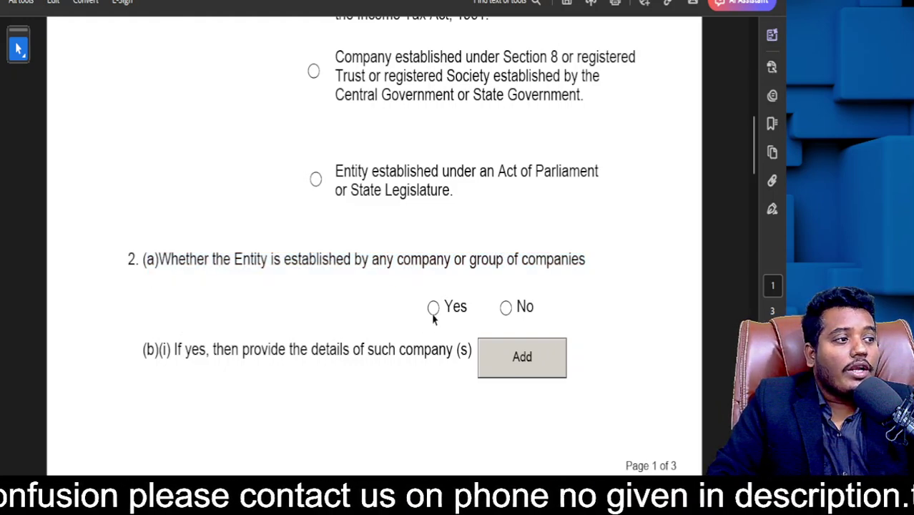
Step: Select the Section 8 company option exempted under Section 10(23C) as Nature of the Entity and answer Yes to question 2(a)
scroll(432, 314, up, 10)
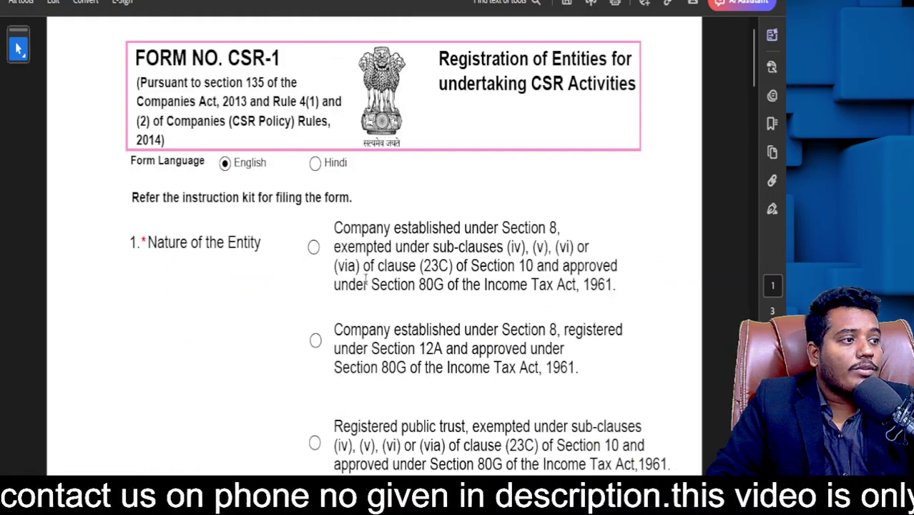
click(313, 247)
scroll(399, 306, down, 5)
scroll(398, 306, down, 6)
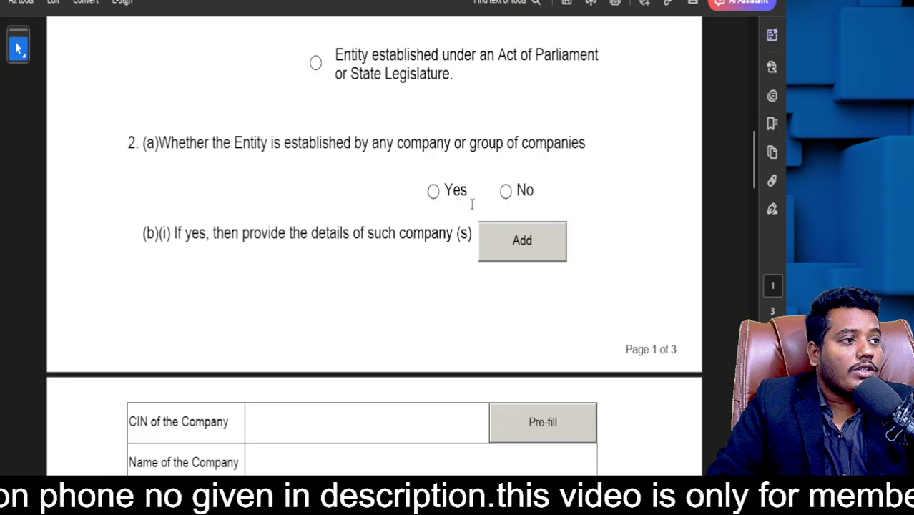
click(434, 193)
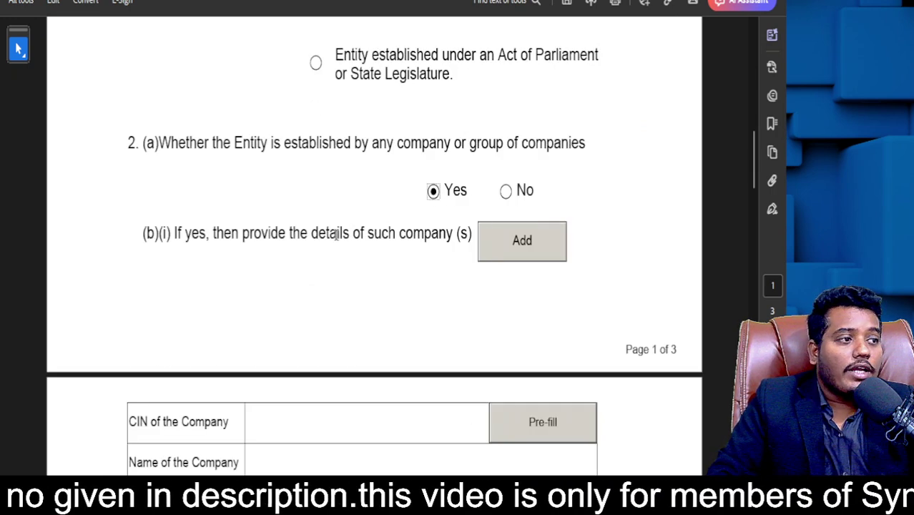
Step: Add another set of company detail rows under question 2(b)(i) and look over the CIN and name fields
click(522, 245)
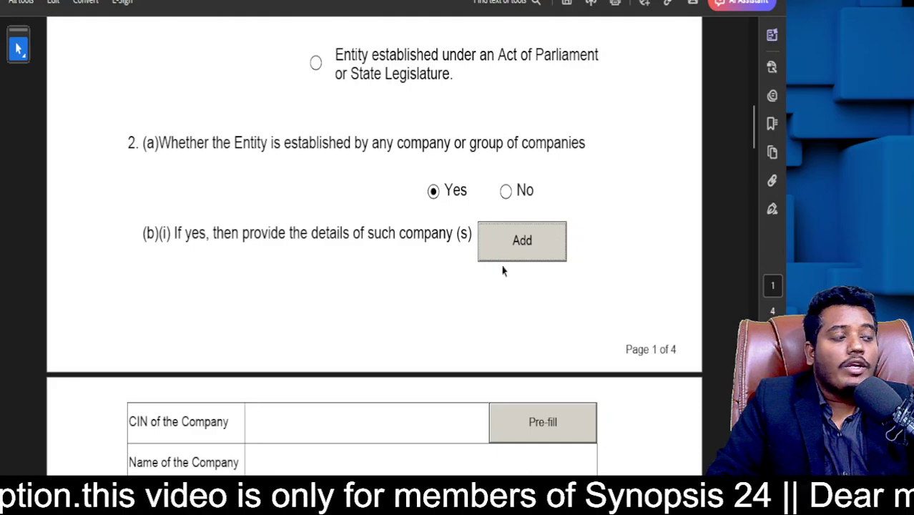
scroll(500, 300, down, 3)
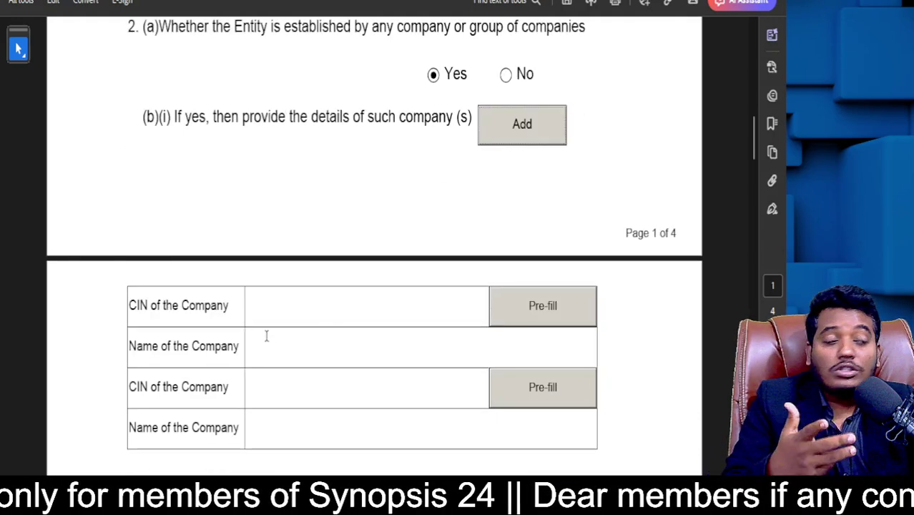
scroll(138, 390, down, 6)
scroll(215, 350, up, 3)
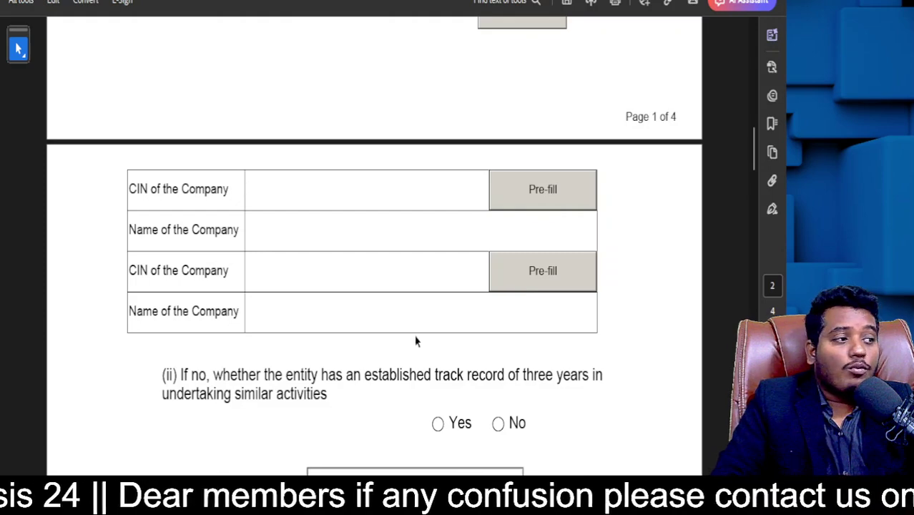
Step: Change the answer to question 2(a), on establishment by a company or group of companies, to No
scroll(419, 333, up, 9)
click(508, 309)
scroll(508, 319, down, 6)
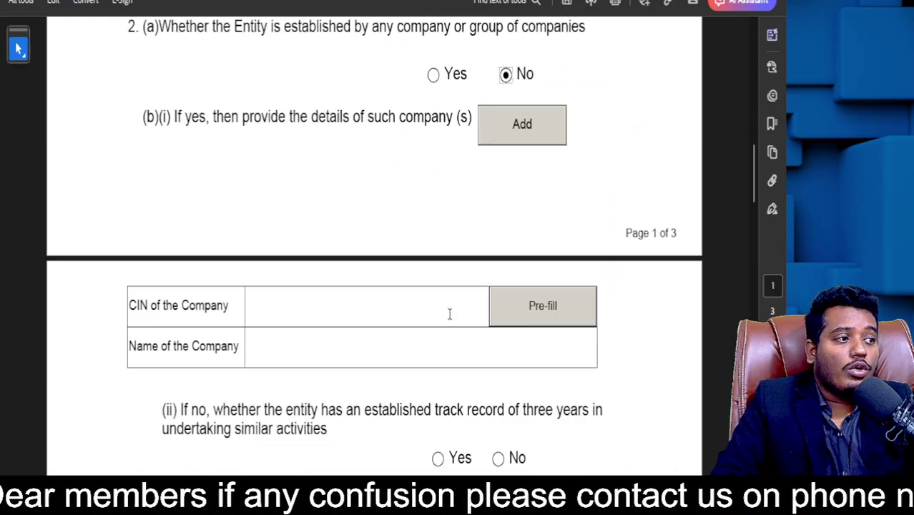
Step: Read question 2(b)(ii) on the three-year track record in similar activities, try Yes, and set the answer to No
scroll(309, 272, down, 4)
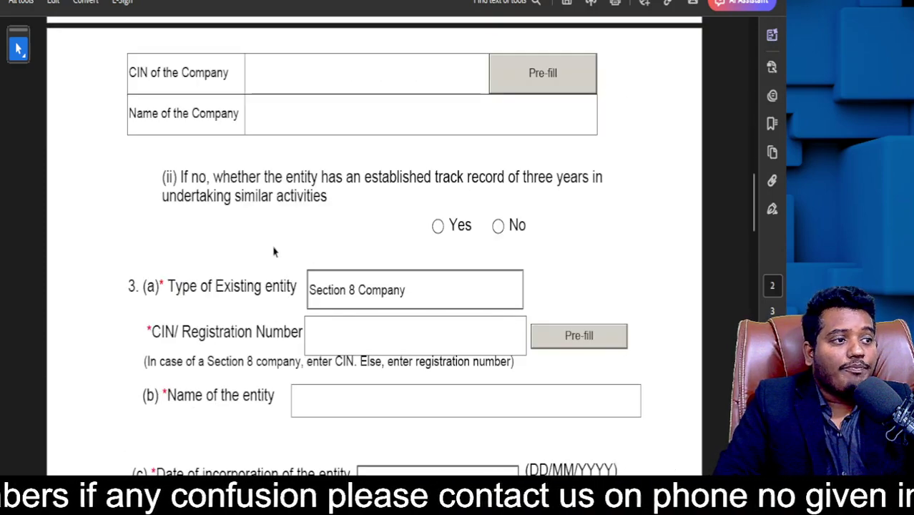
mouse_move(178, 180)
mouse_down()
mouse_move(577, 181)
mouse_move(318, 196)
mouse_move(359, 187)
mouse_move(332, 200)
mouse_move(169, 178)
mouse_up()
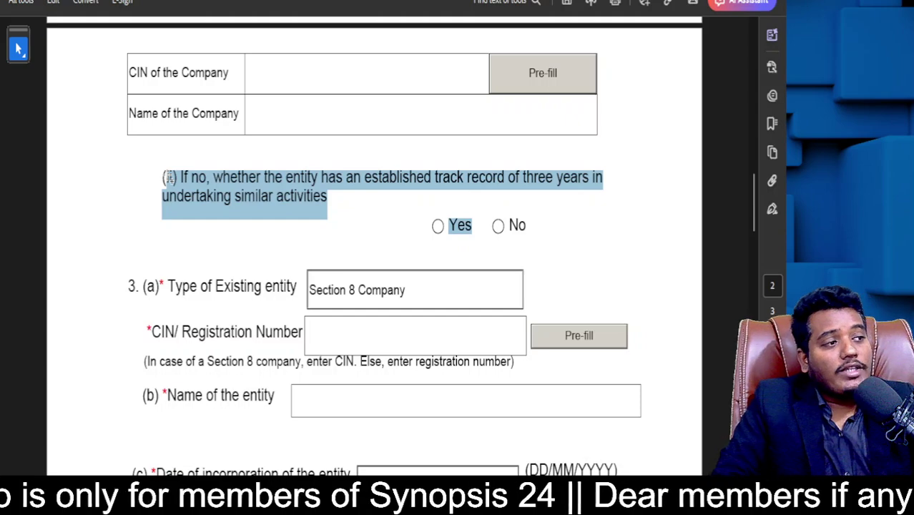
click(390, 234)
click(438, 226)
click(497, 226)
drag(335, 205, 160, 182)
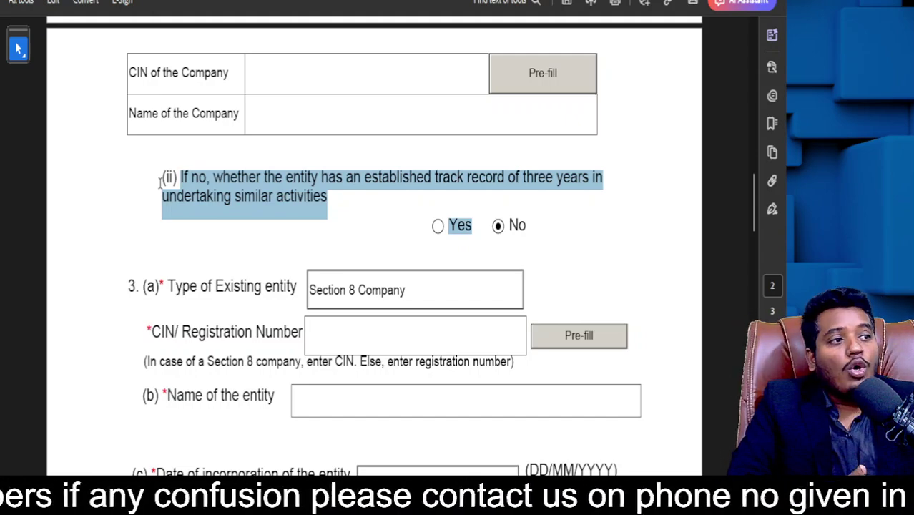
click(330, 197)
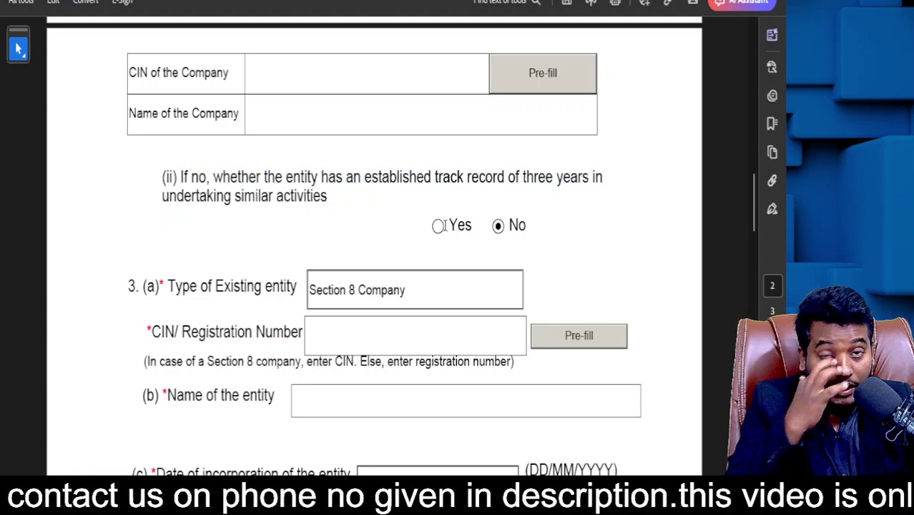
drag(162, 176, 528, 229)
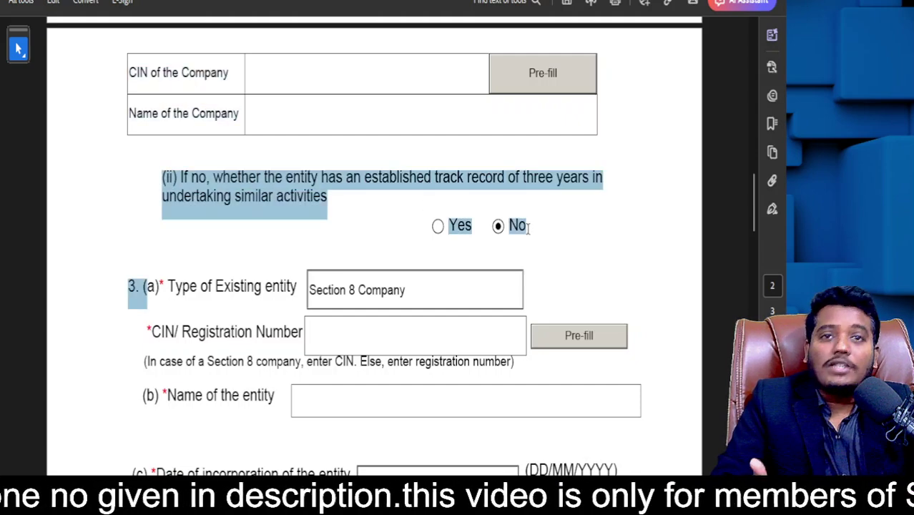
Step: Check the Type of Existing entity field and switch Nature of the Entity to a registered society option
scroll(348, 253, down, 2)
click(215, 201)
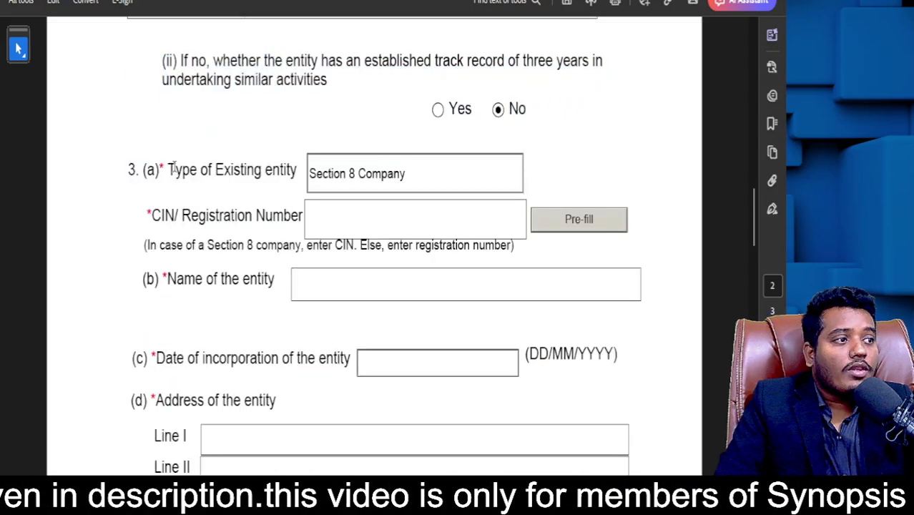
drag(172, 169, 368, 188)
click(337, 174)
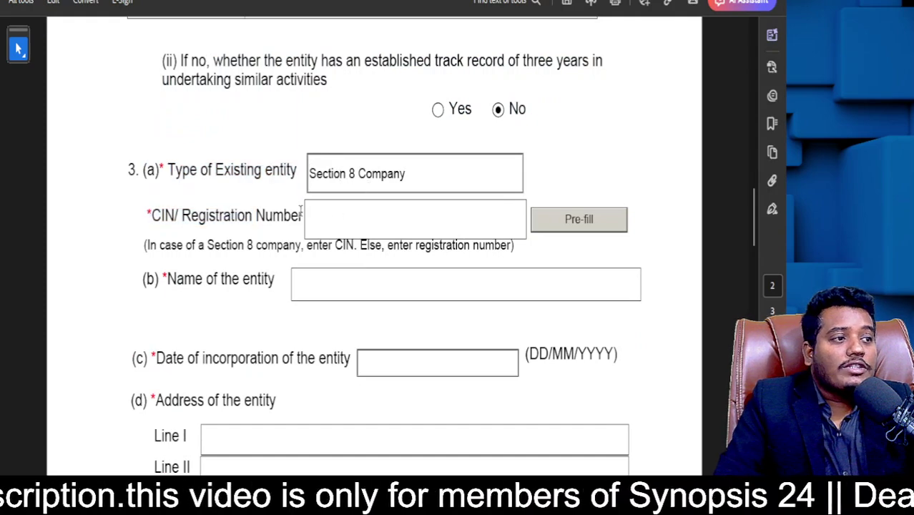
scroll(384, 225, up, 10)
scroll(384, 226, down, 3)
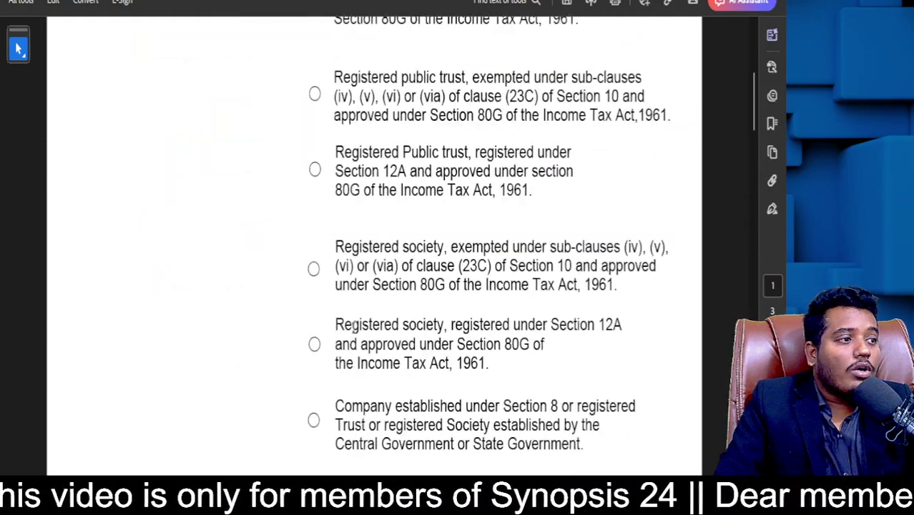
scroll(406, 296, down, 7)
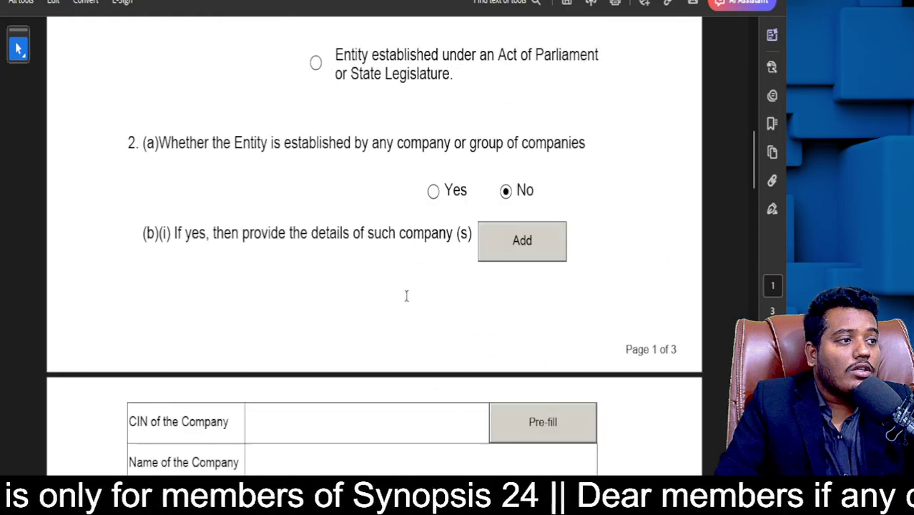
click(332, 182)
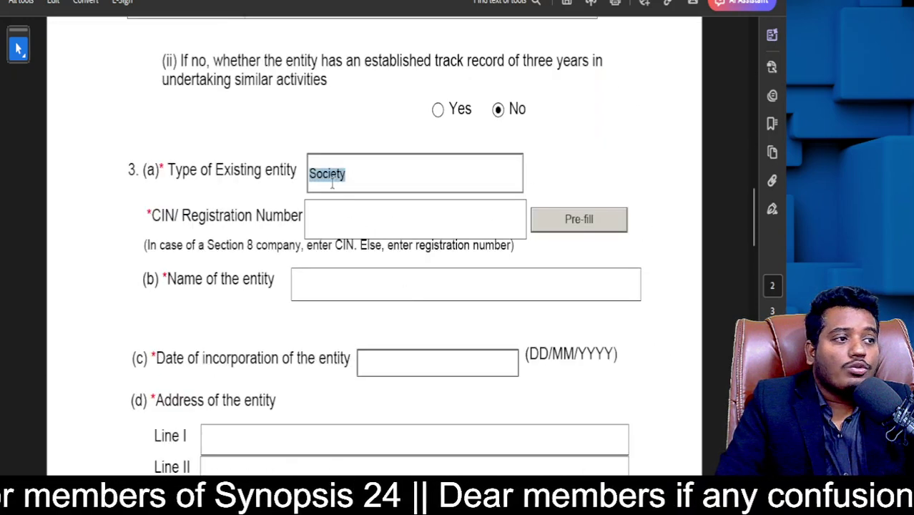
Step: Enter the sample text dfgdgddf as the CIN/Registration Number and dfsffdfsdf as the name of the entity
click(248, 255)
click(381, 228)
text(dfgdgddf)
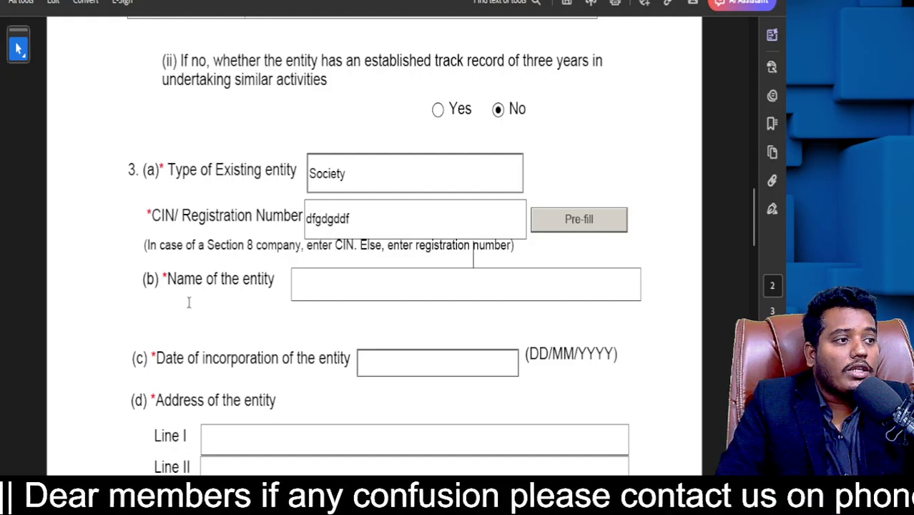
scroll(293, 272, down, 3)
click(332, 169)
text(dfsffdfsdf)
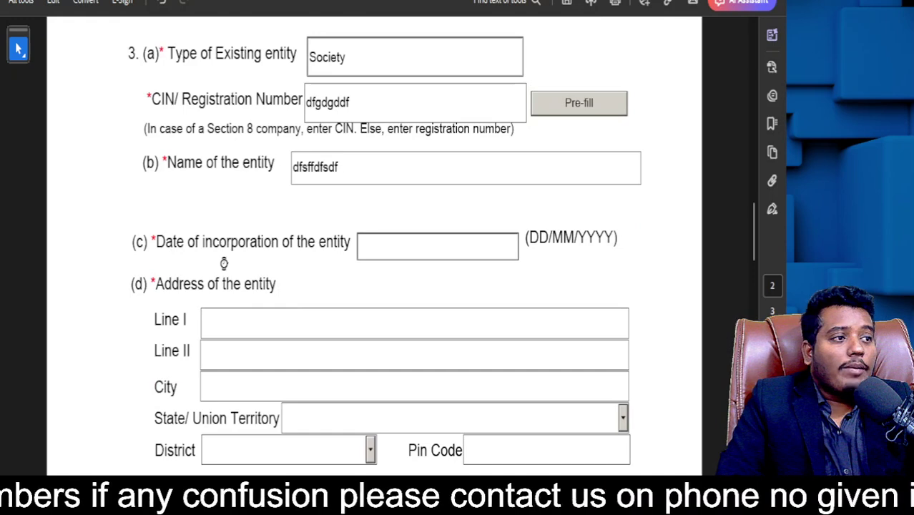
Step: Set the entity's date of incorporation to 11/11/2024
click(383, 249)
text(67655)
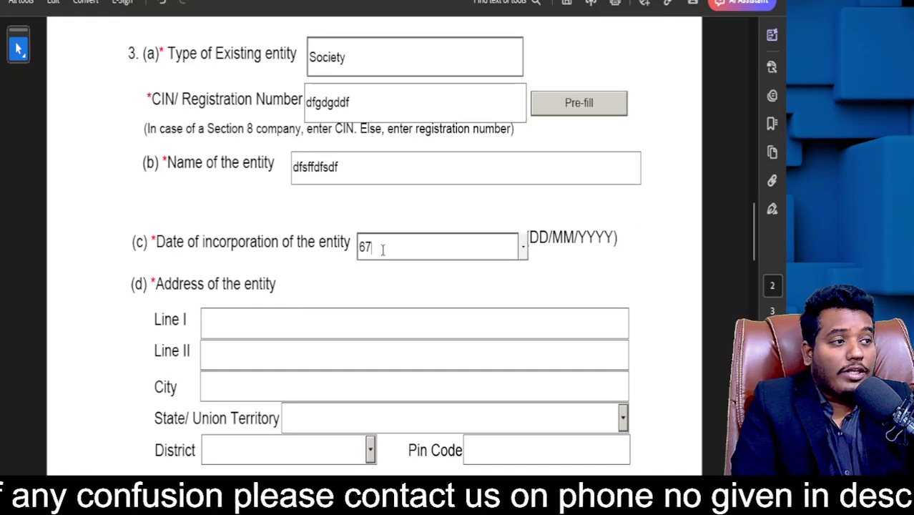
click(319, 262)
click(488, 257)
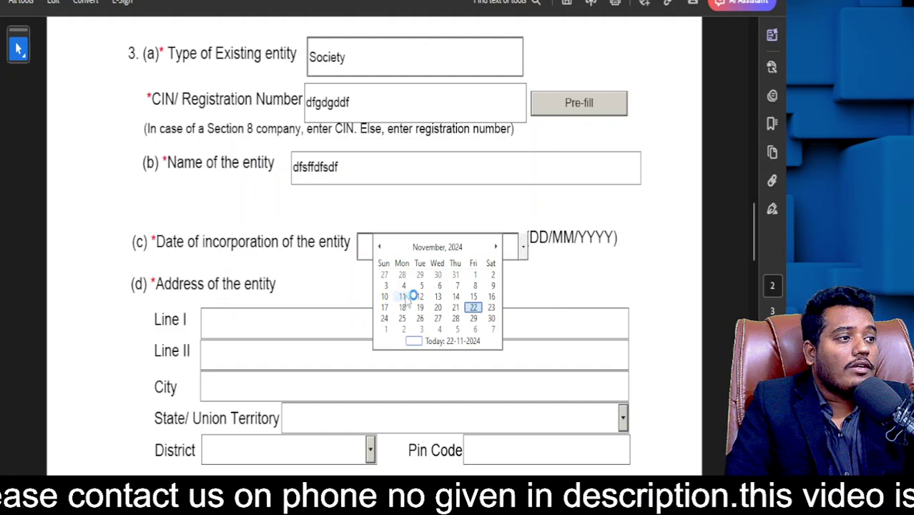
click(402, 297)
Step: Review the entity's address, e-mail ID, OTP and PAN fields and the heading of question 4 on directors and representatives
scroll(226, 310, down, 3)
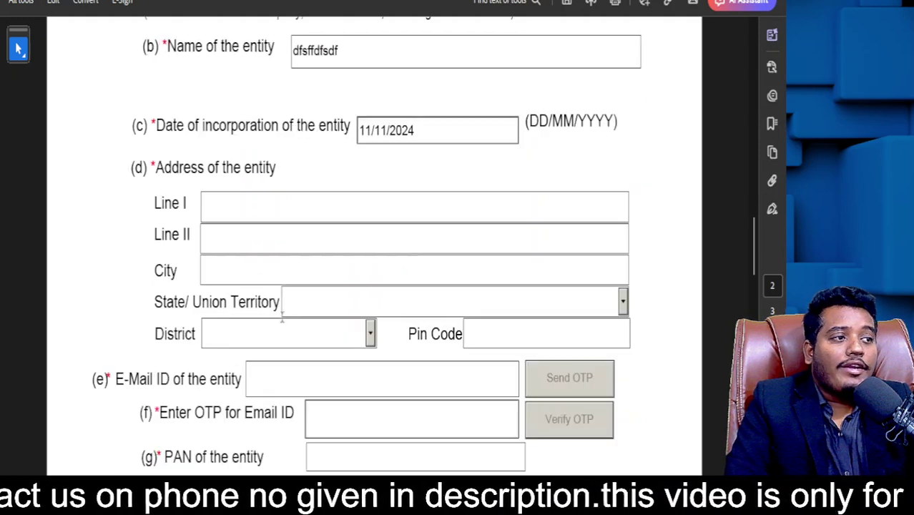
scroll(291, 329, down, 3)
drag(245, 271, 293, 296)
click(186, 351)
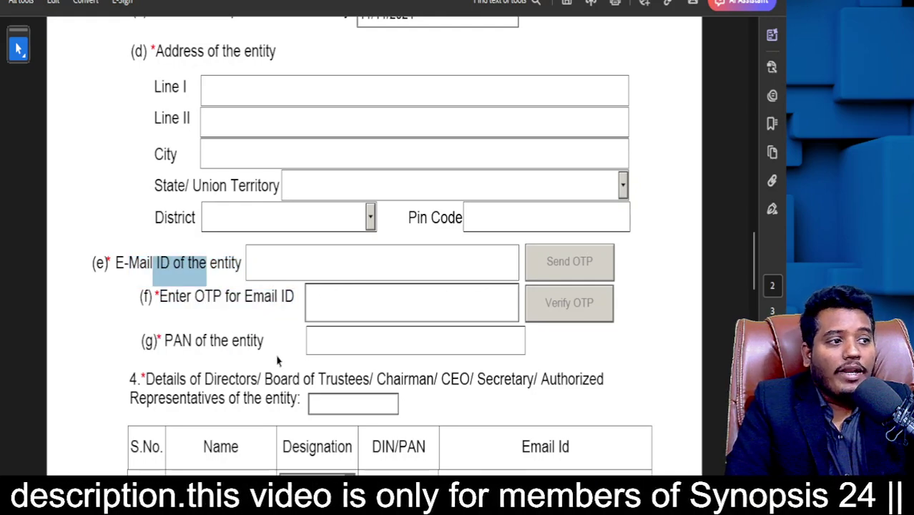
scroll(278, 362, down, 3)
drag(156, 261, 440, 274)
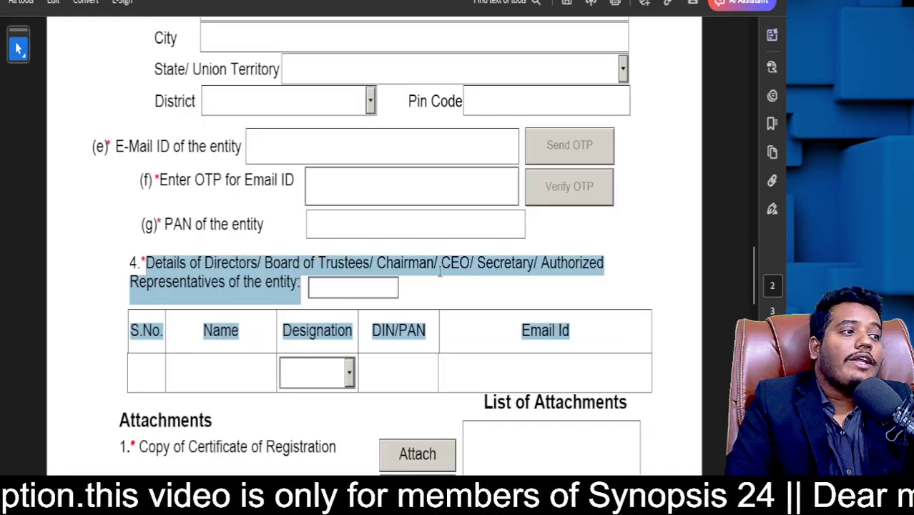
click(292, 286)
drag(294, 286, 209, 263)
Step: Try 2 and 4 as the number of directors or authorized representatives in question 4
click(329, 285)
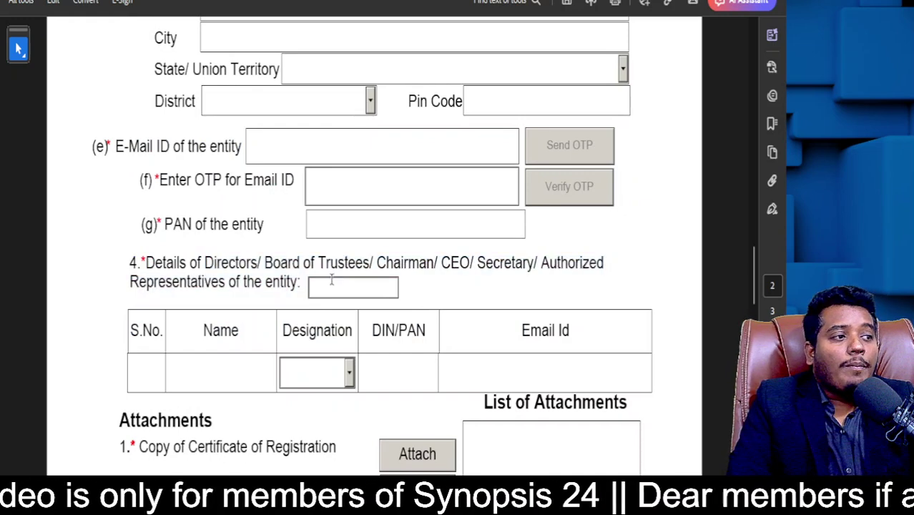
text(2)
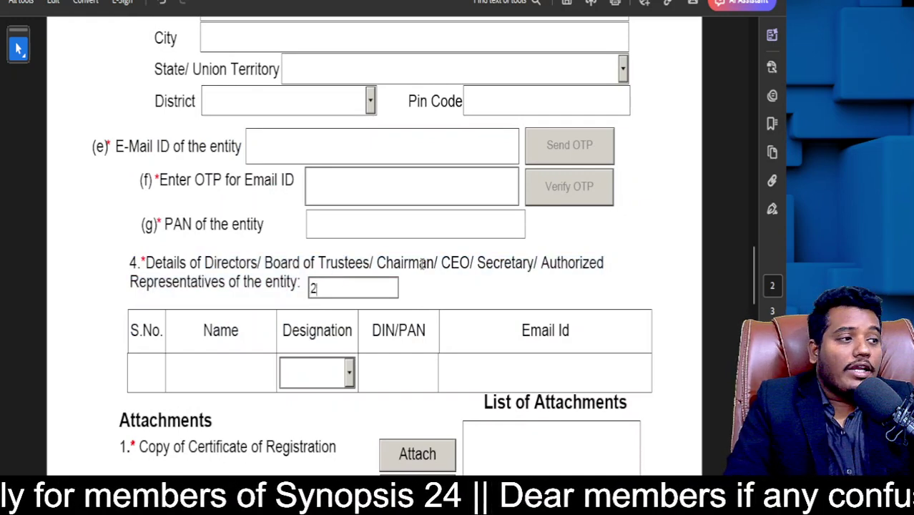
click(453, 264)
double_click(348, 292)
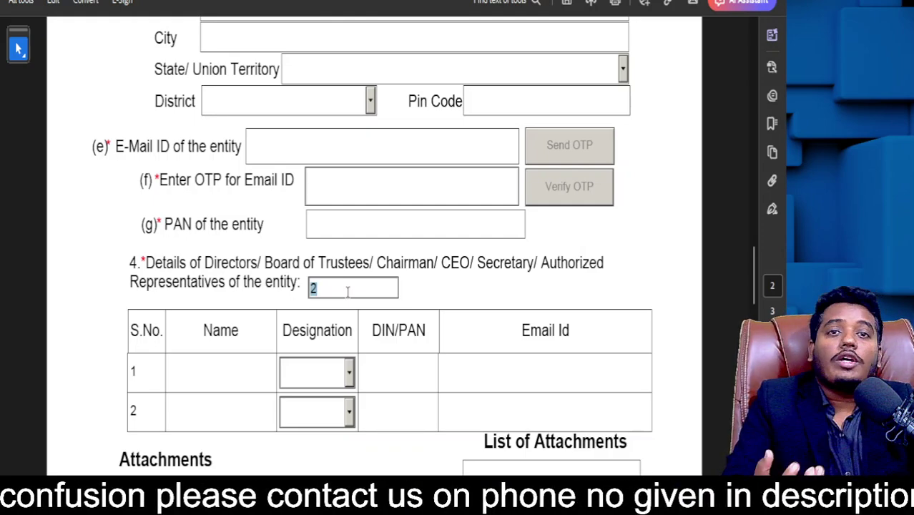
click(348, 291)
double_click(347, 291)
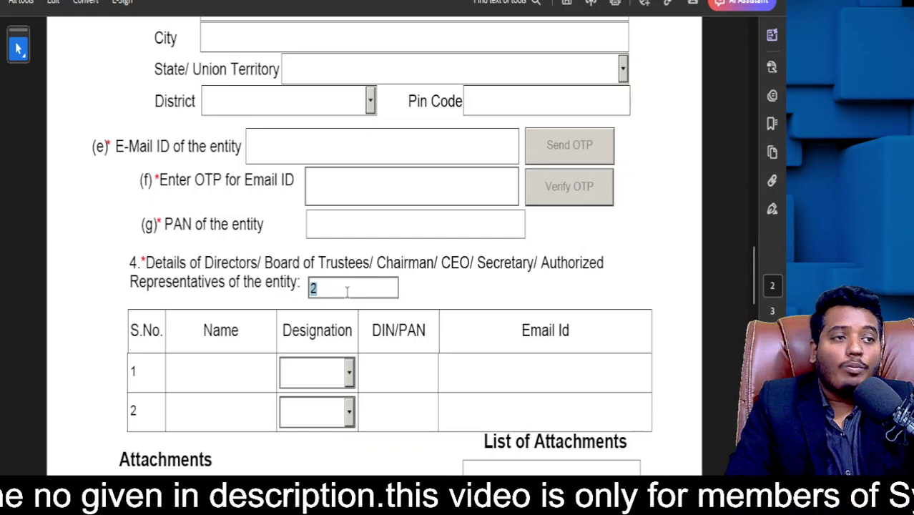
text(4)
click(414, 272)
scroll(413, 283, down, 3)
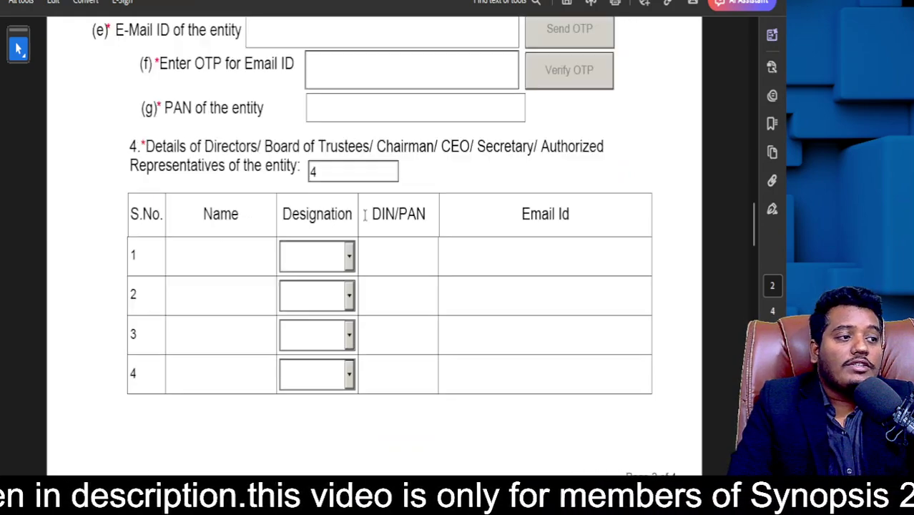
Step: Set the number of directors or authorized representatives in question 4 to 1
double_click(350, 169)
text(1)
click(551, 199)
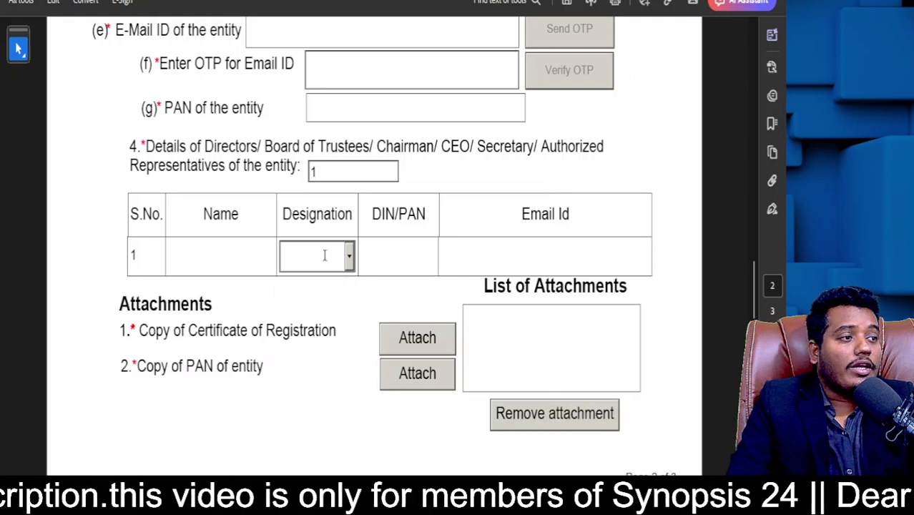
Step: Review the required attachments, the copy of the Certificate of Registration and the copy of the entity's PAN
scroll(290, 312, down, 3)
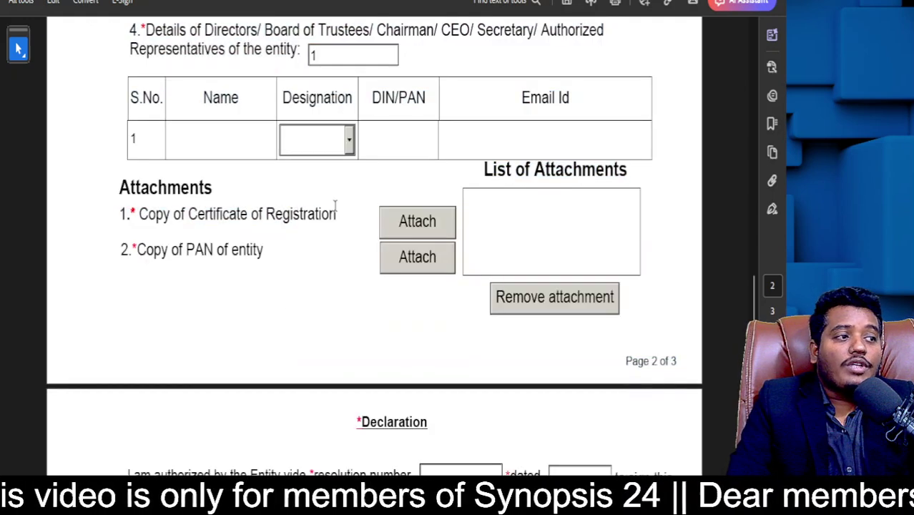
drag(333, 209, 139, 219)
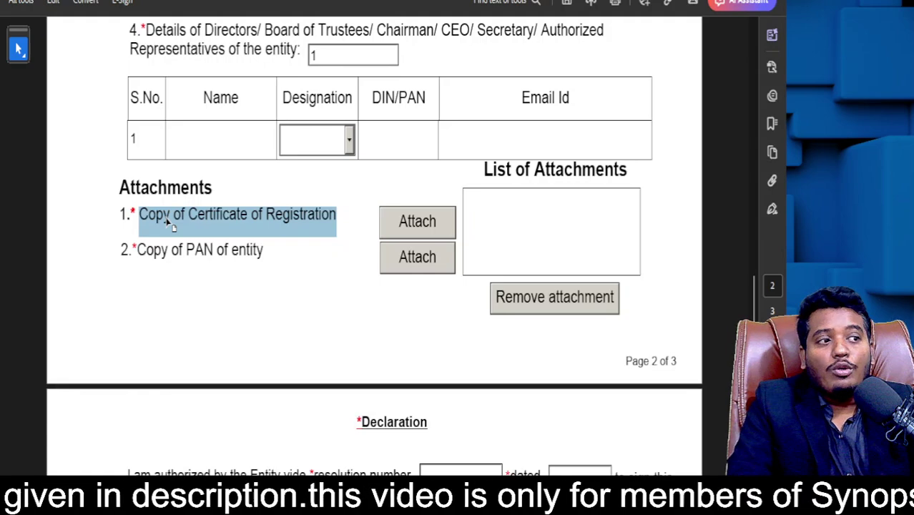
click(162, 258)
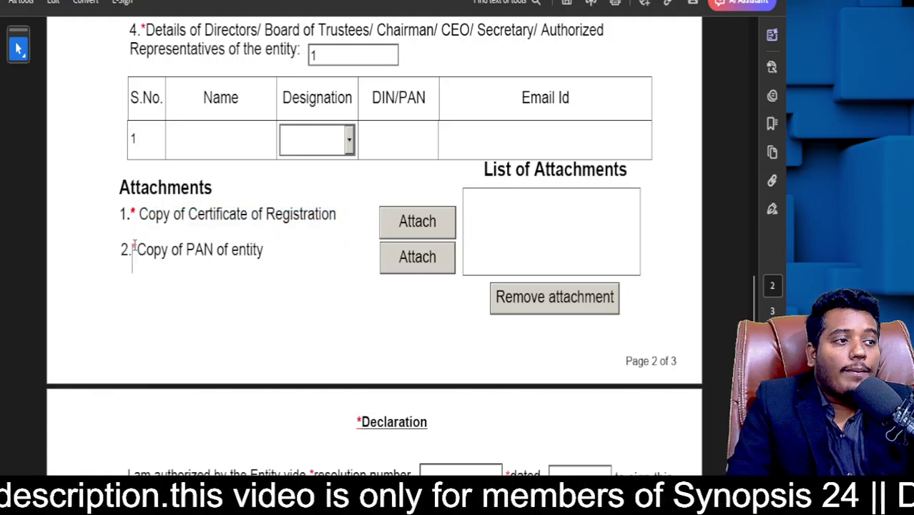
double_click(135, 255)
drag(257, 241, 263, 247)
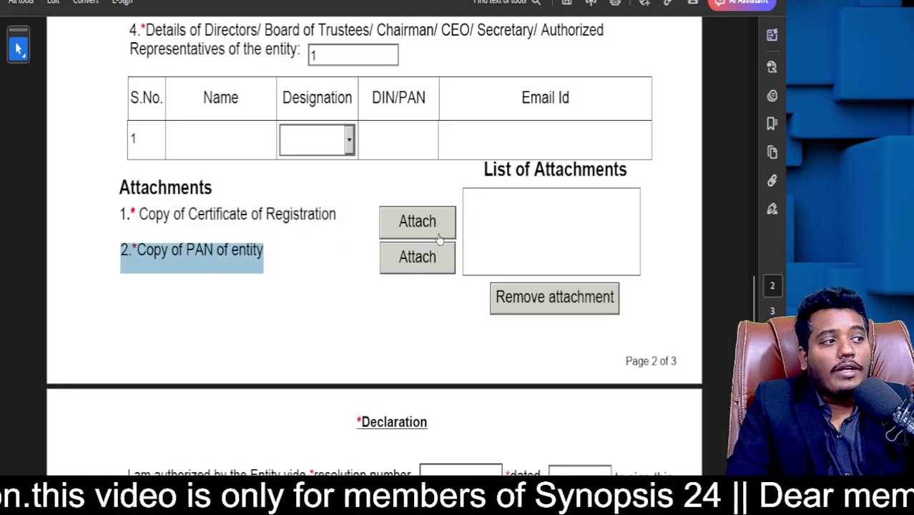
Step: Fill in the declaration with resolution number 04 dated 21/11/2024
scroll(508, 282, down, 5)
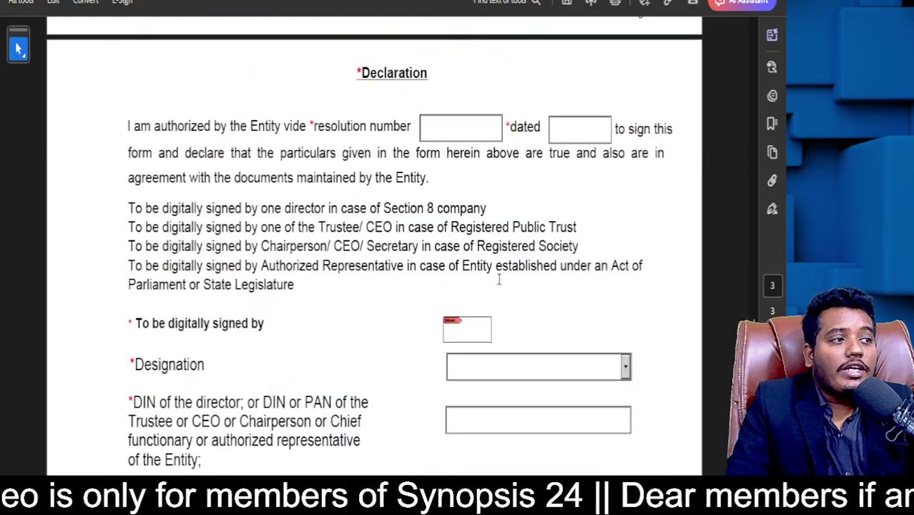
drag(249, 129, 366, 129)
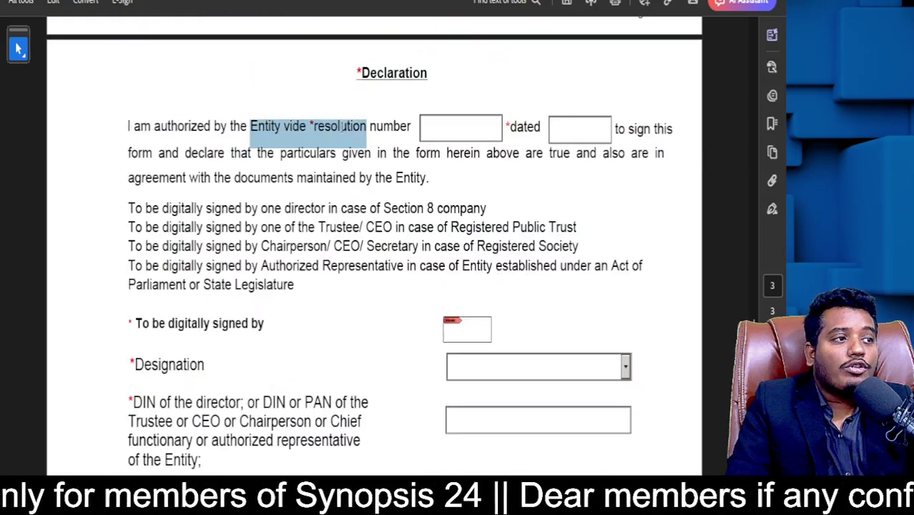
click(421, 138)
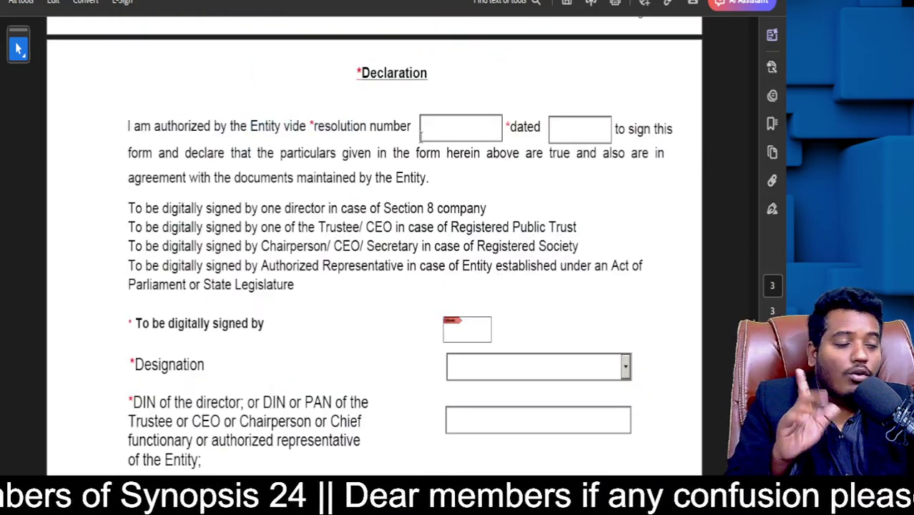
text(04)
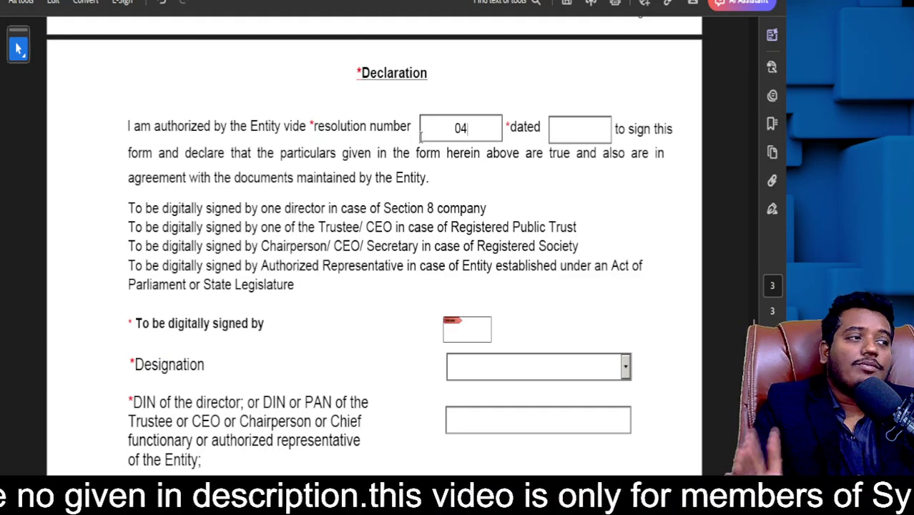
click(609, 127)
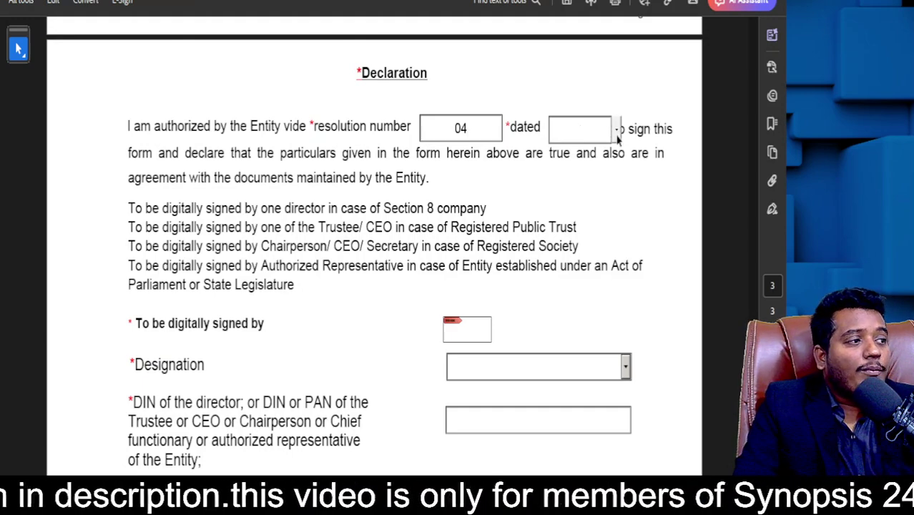
click(598, 191)
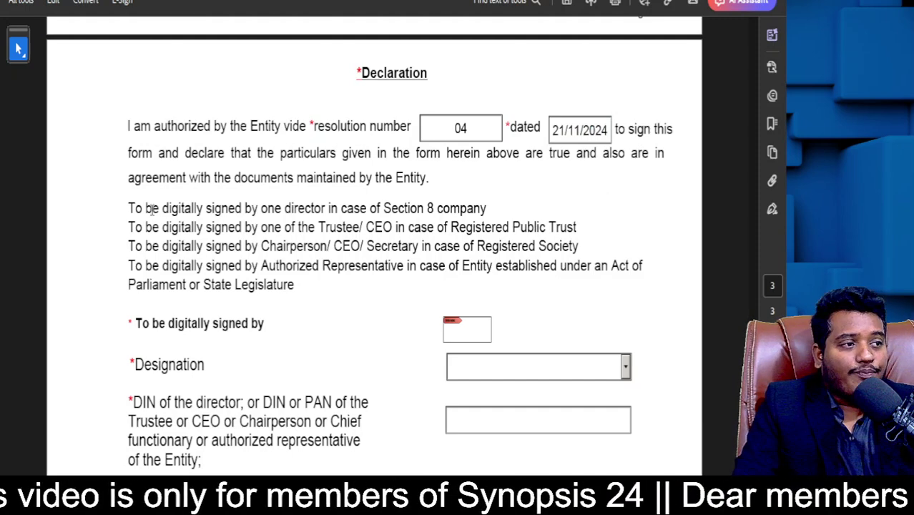
Step: Read the digital signing rules for each entity type, try Chairperson as the signatory's designation, and set it to Director
drag(128, 205, 285, 293)
click(367, 313)
click(625, 367)
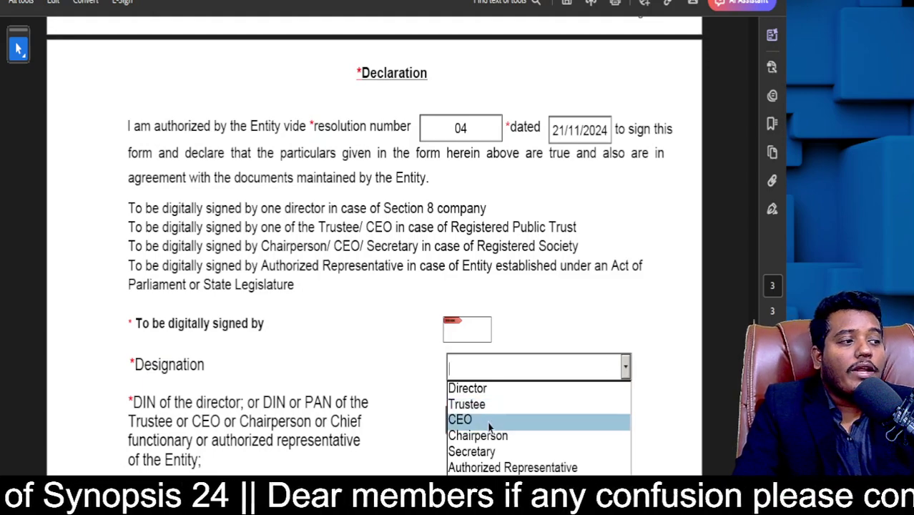
click(495, 442)
click(506, 421)
scroll(506, 420, down, 3)
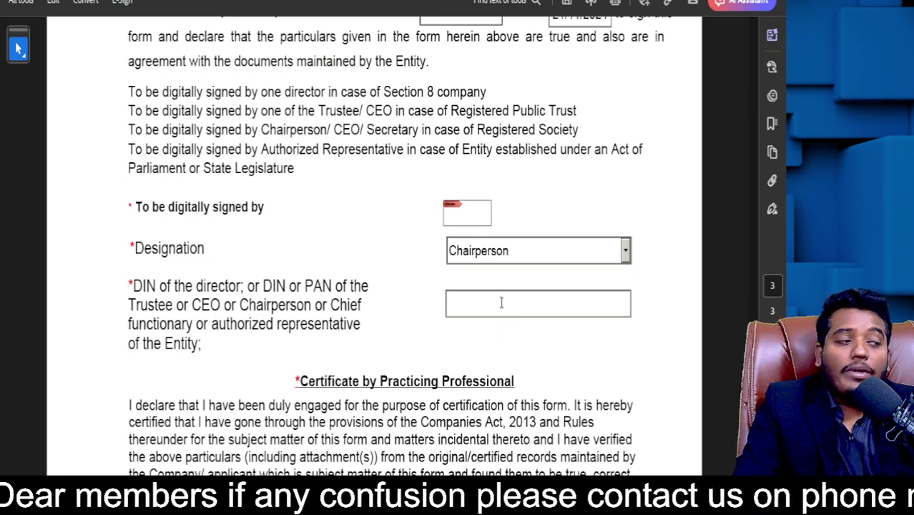
click(625, 250)
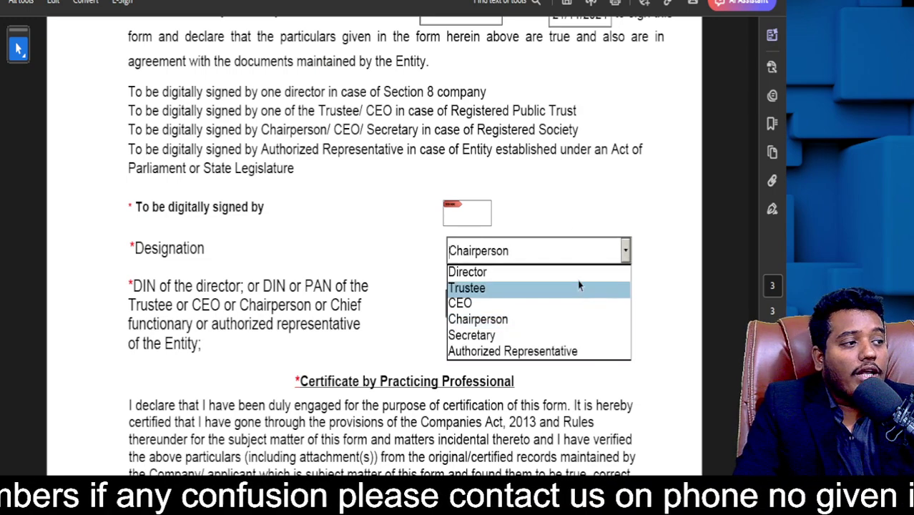
click(544, 272)
Step: Read the Certificate by Practicing Professional text down to its signature section
scroll(526, 297, down, 3)
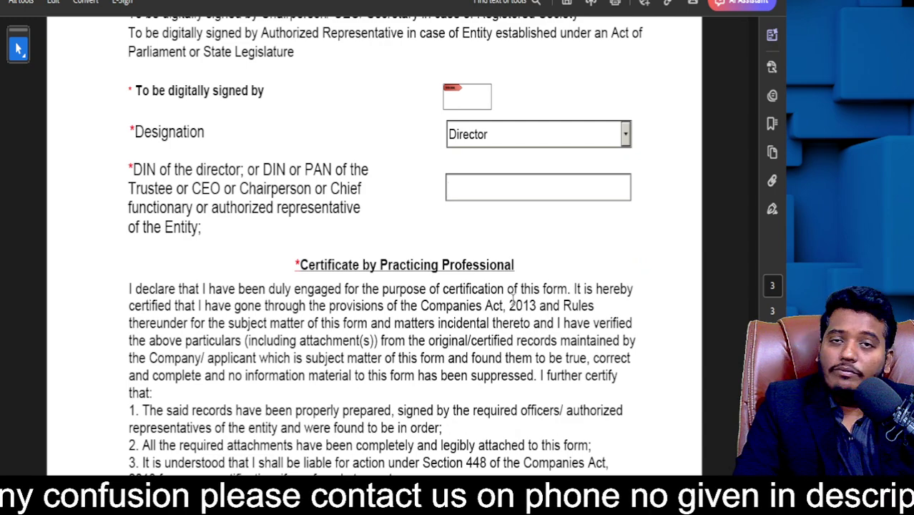
scroll(512, 304, down, 6)
scroll(315, 193, up, 3)
drag(300, 148, 379, 174)
scroll(398, 244, down, 6)
Step: Mark the certifying professional as a company secretary in whole-time practice with Associate membership
click(135, 227)
click(136, 263)
click(402, 240)
click(295, 390)
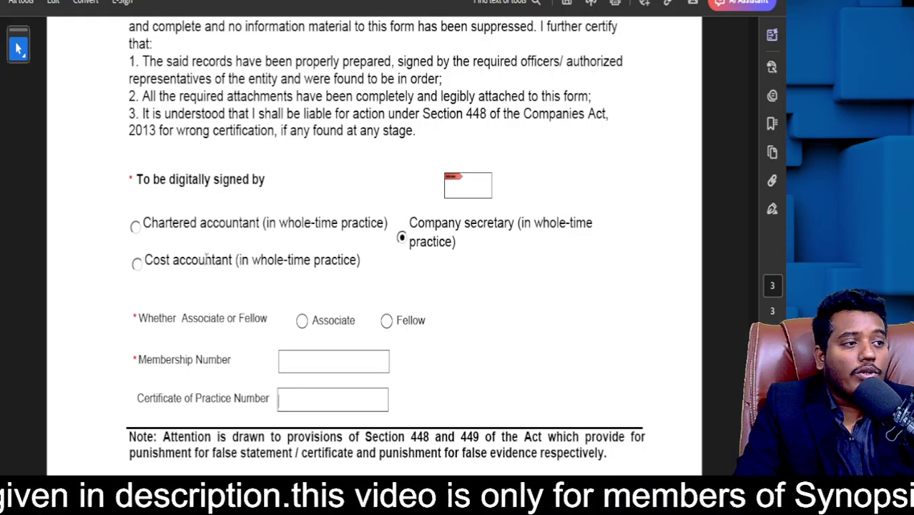
click(303, 322)
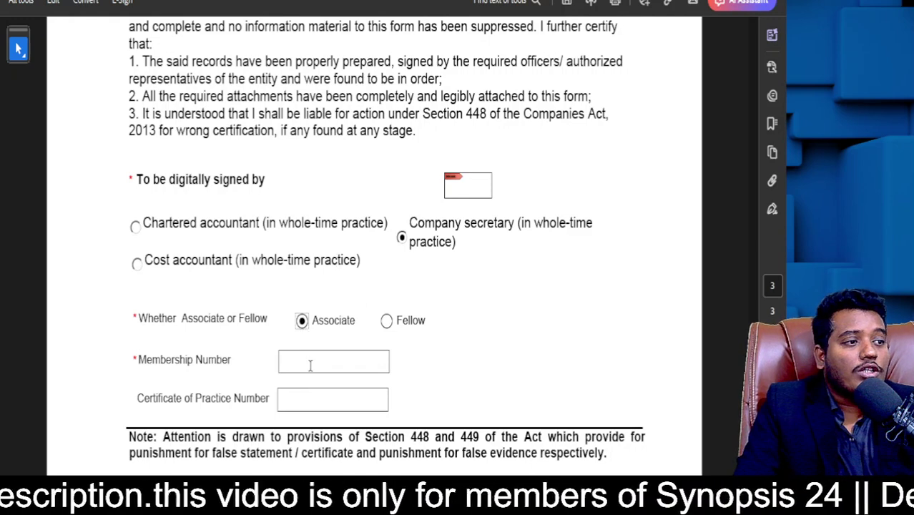
Step: Run Check Form on the entries, dismiss the warning, and return to the end of the form
scroll(309, 367, down, 3)
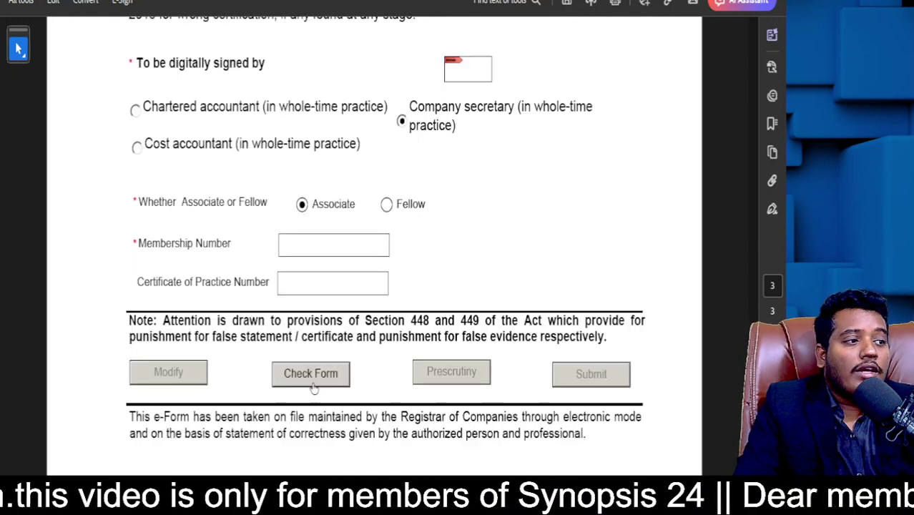
click(311, 373)
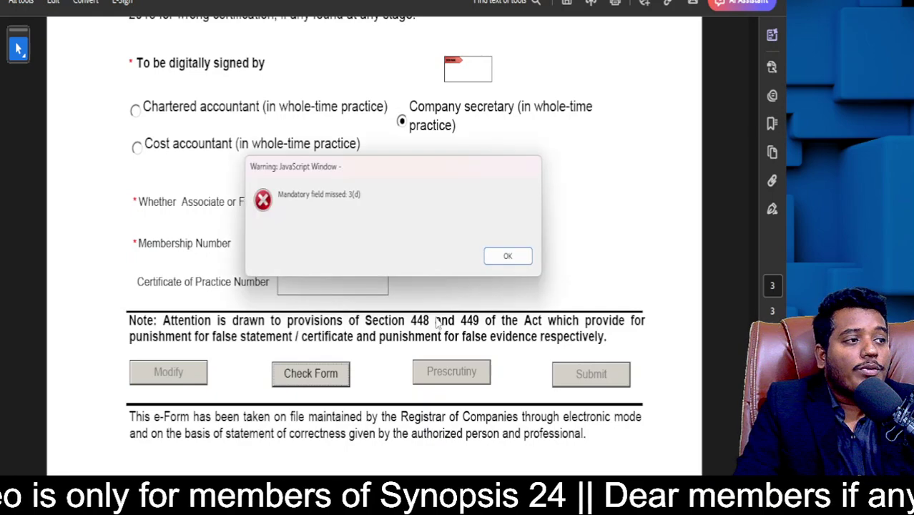
click(517, 255)
scroll(518, 254, down, 15)
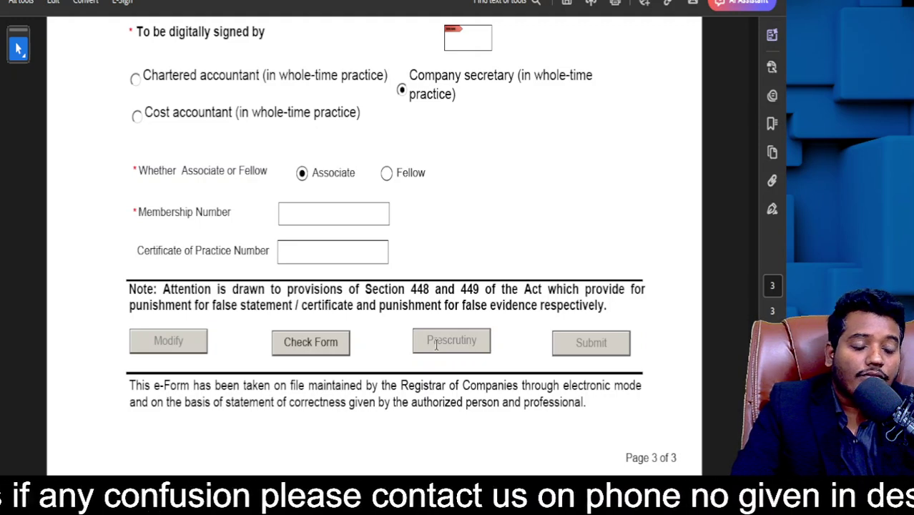
scroll(450, 342, up, 3)
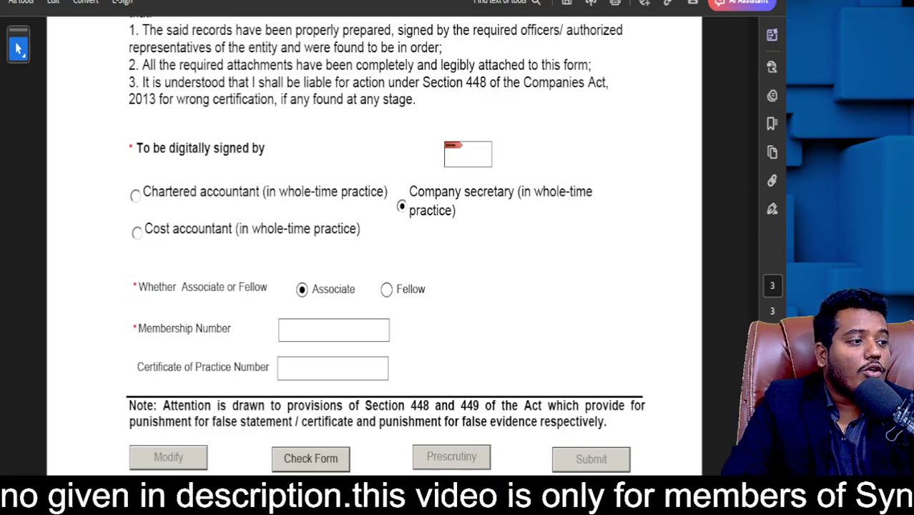
Step: Switch to the Ministry of Corporate Affairs website in the browser, look over the MCA Services, and open Associate DSC
mouse_move(407, 492)
click(406, 422)
scroll(401, 287, up, 10)
mouse_move(369, 215)
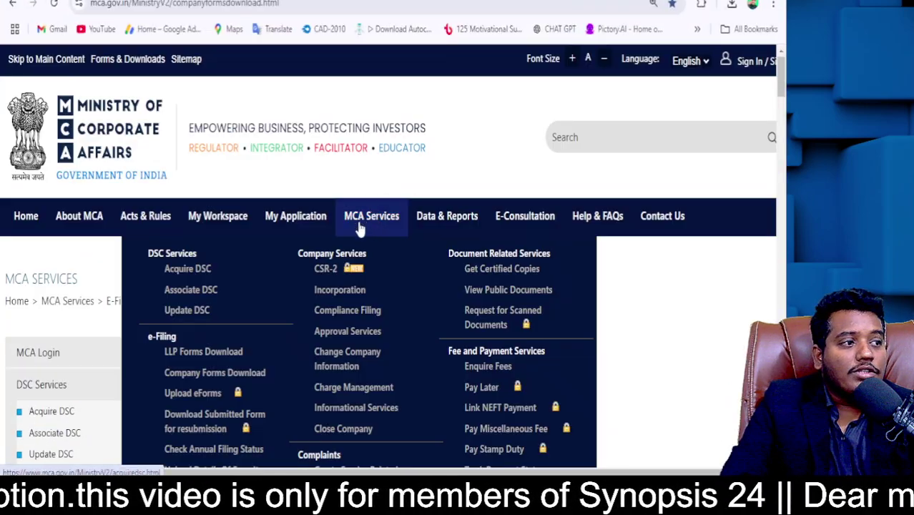
scroll(354, 218, down, 3)
scroll(348, 215, up, 3)
scroll(345, 249, down, 3)
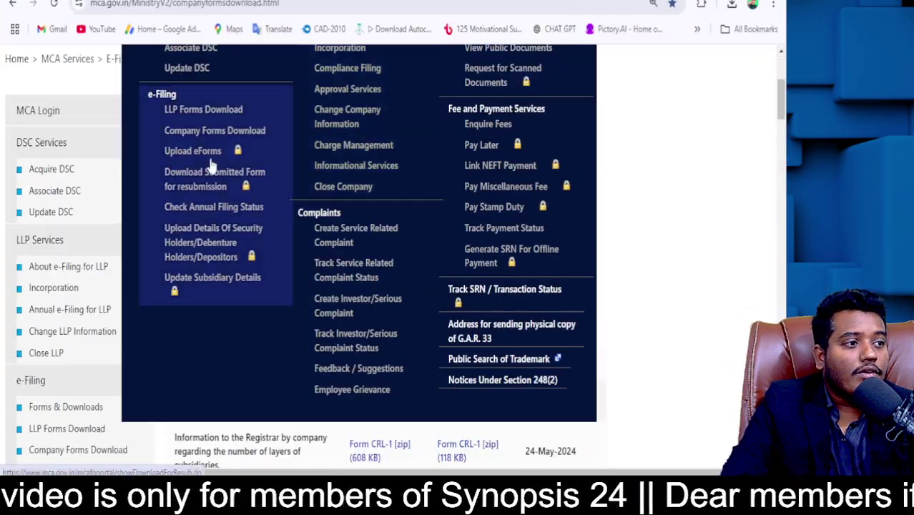
scroll(266, 210, up, 3)
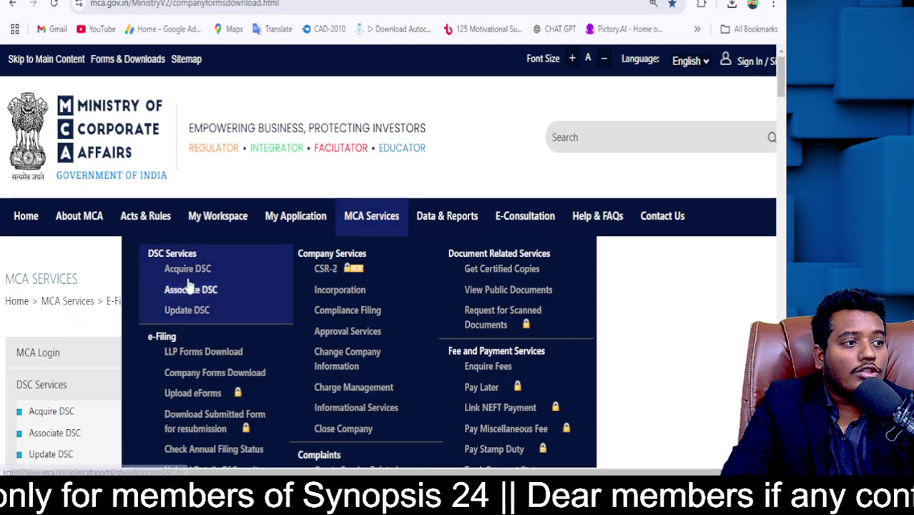
click(203, 298)
scroll(215, 295, down, 6)
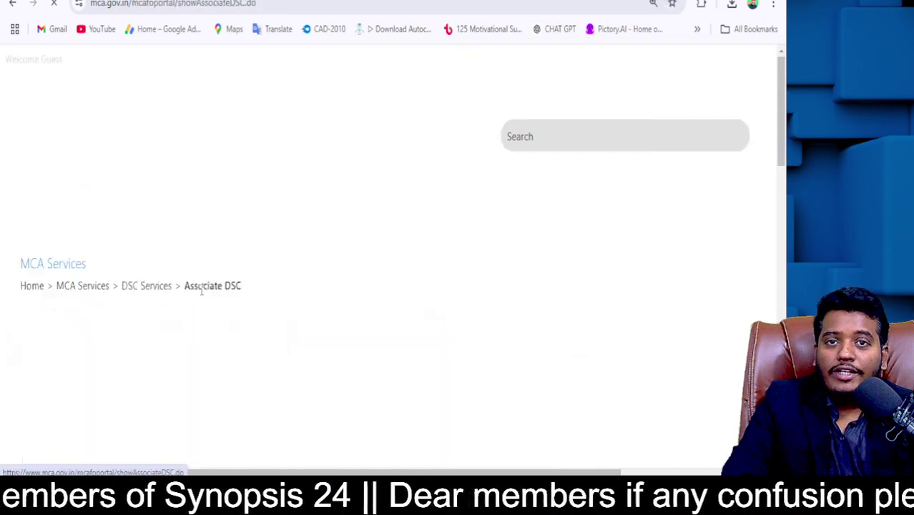
Step: Examine the roles offered for DSC association on the Associate DSC page, leaving the role unselected
click(333, 169)
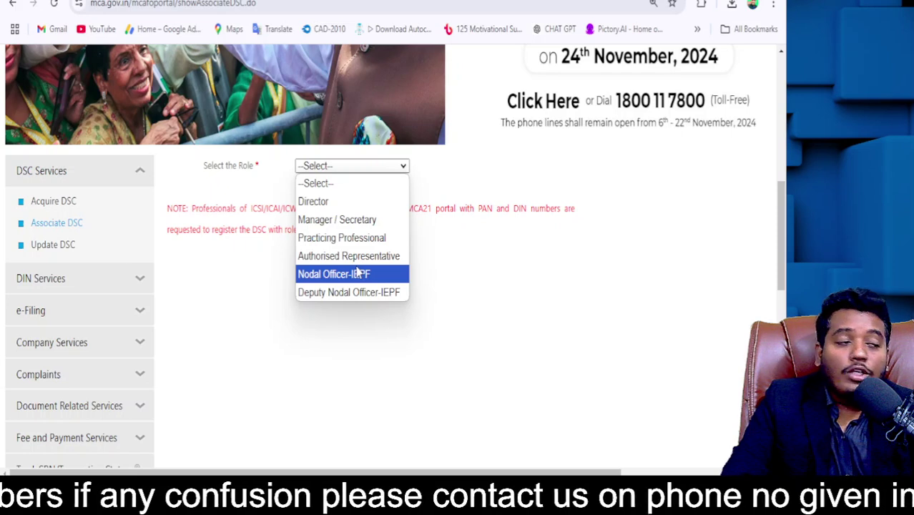
click(437, 336)
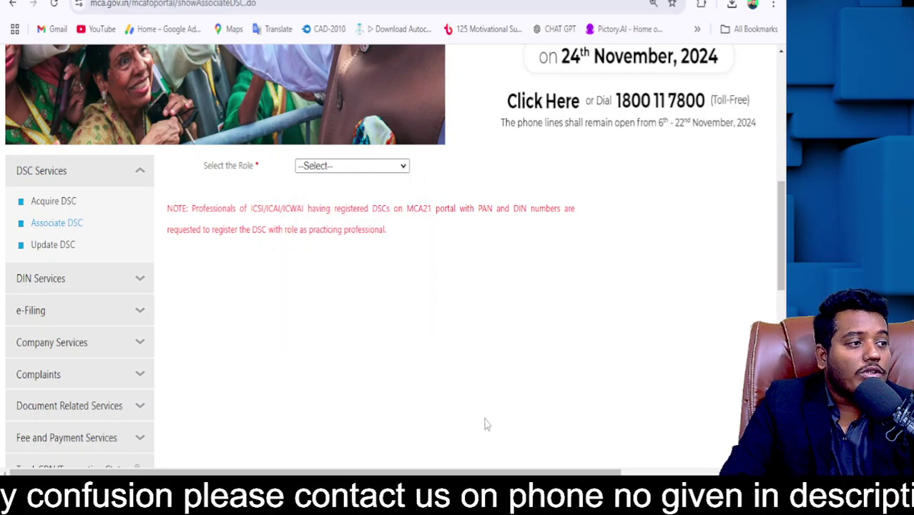
click(372, 169)
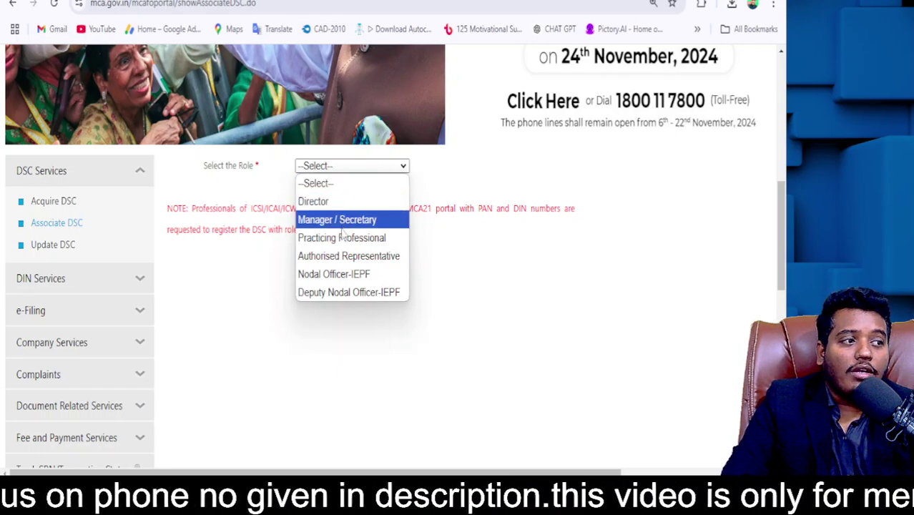
click(535, 287)
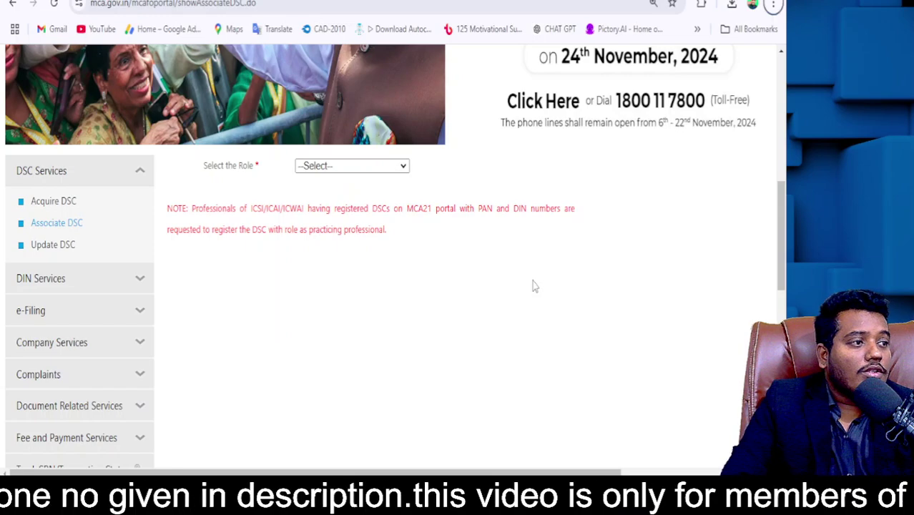
Step: Switch back to Form CSR-1 in the PDF reader and review its signature fields and the Designation choices in the declaration
key(alt+Tab)
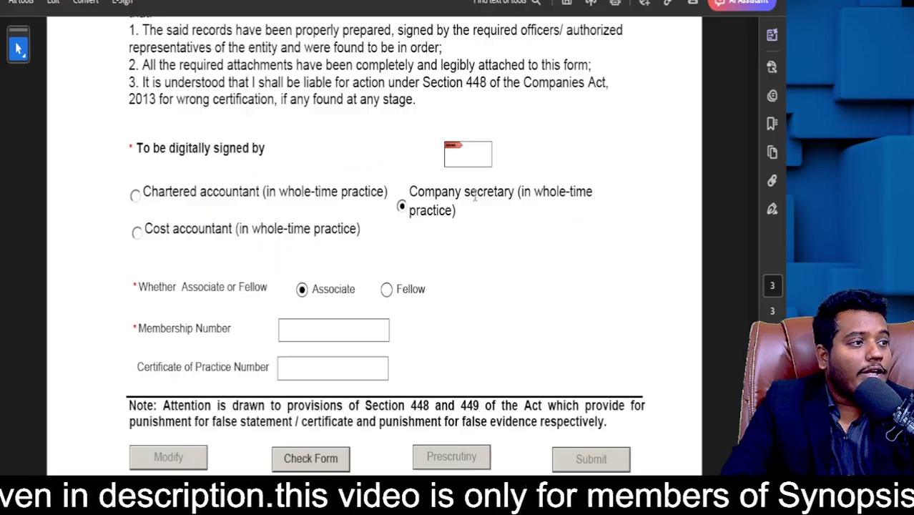
scroll(480, 244, up, 1)
scroll(479, 251, down, 3)
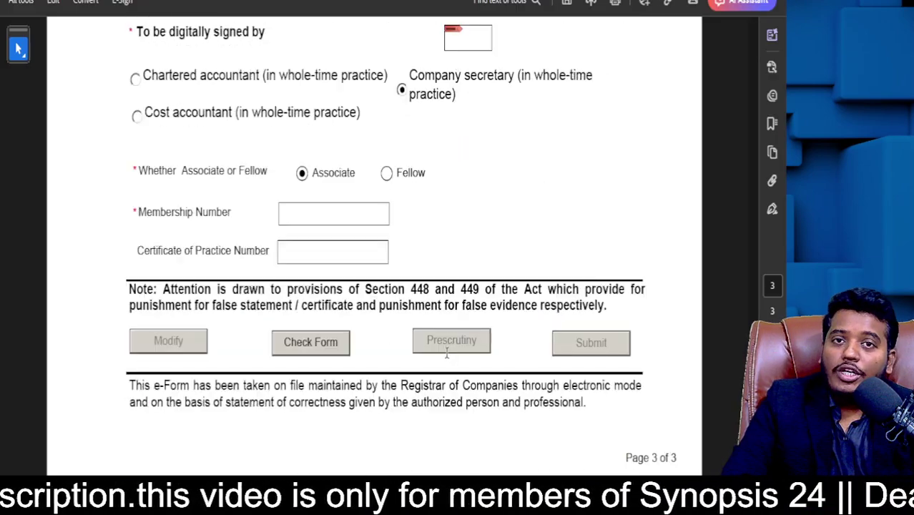
scroll(396, 326, up, 8)
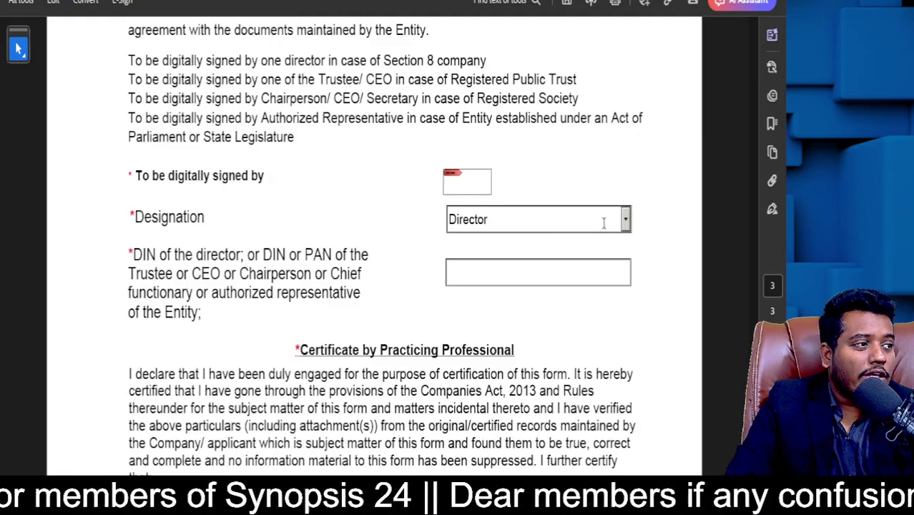
click(627, 221)
click(627, 222)
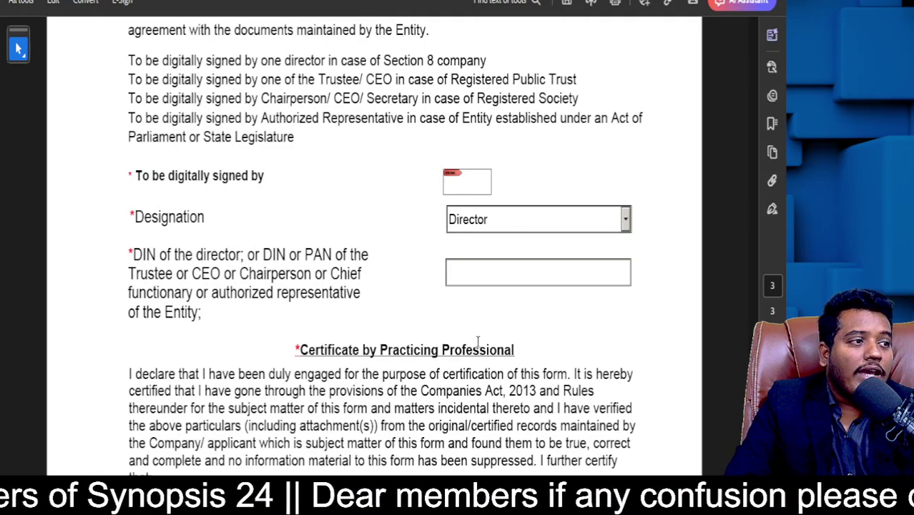
Step: Return to the Ministry of Corporate Affairs website in the browser and display the MCA Services list
scroll(519, 342, down, 5)
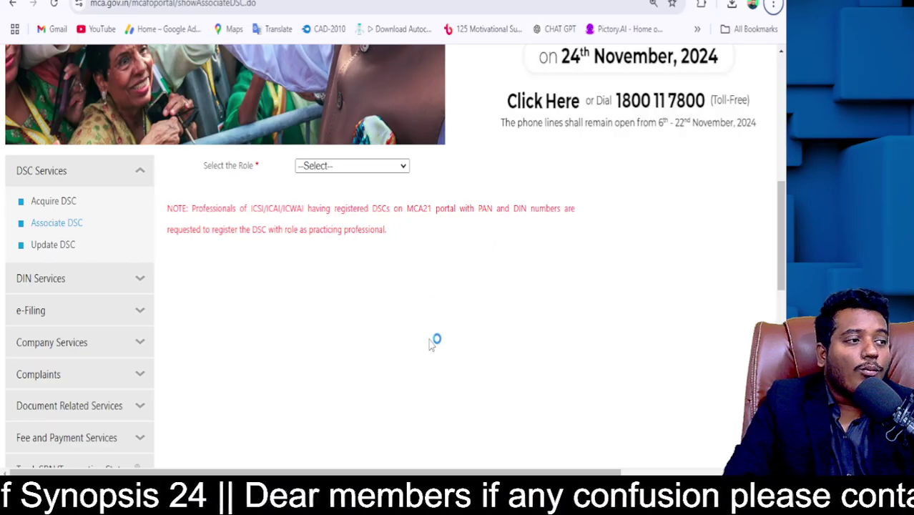
scroll(415, 308, up, 5)
mouse_move(401, 219)
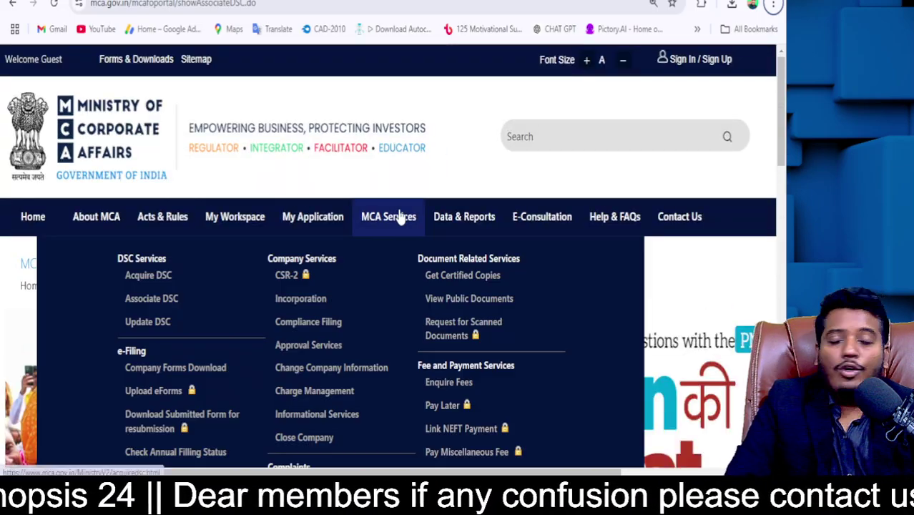